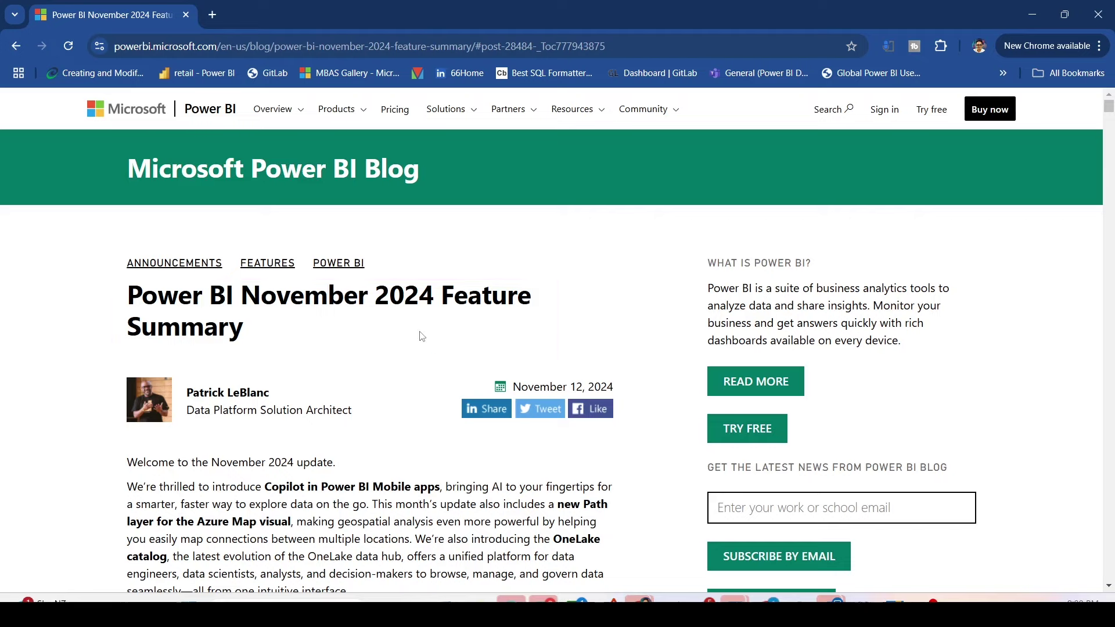
Scroll the November 2024 feature summary down to the Contents list showing the text slicer entry
scroll(426, 331, down, 10)
scroll(414, 331, down, 8)
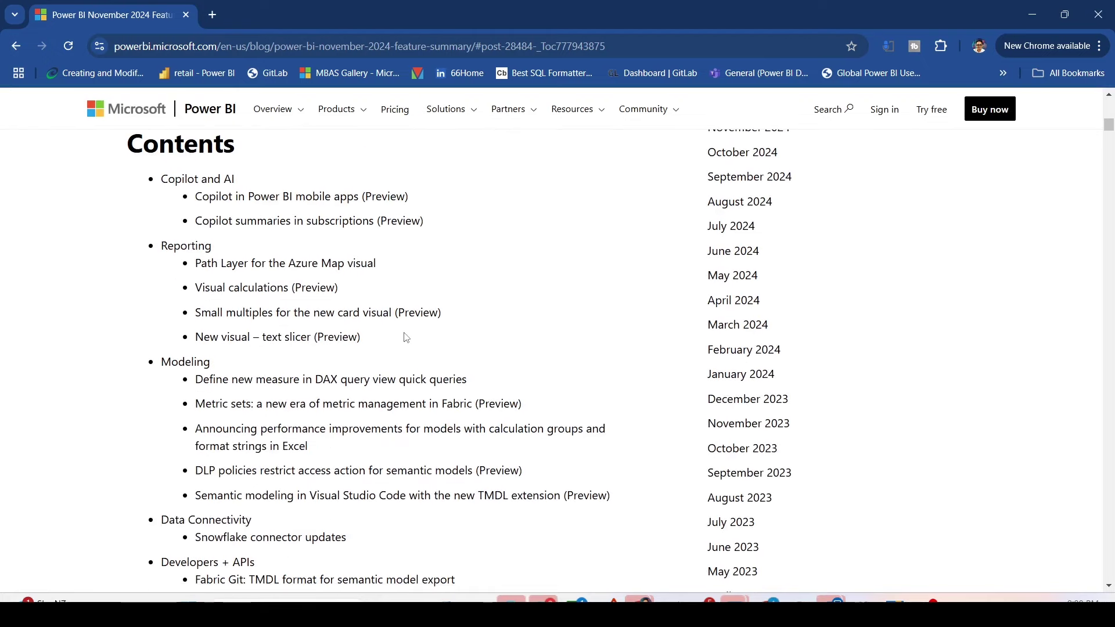
drag(162, 319, 395, 352)
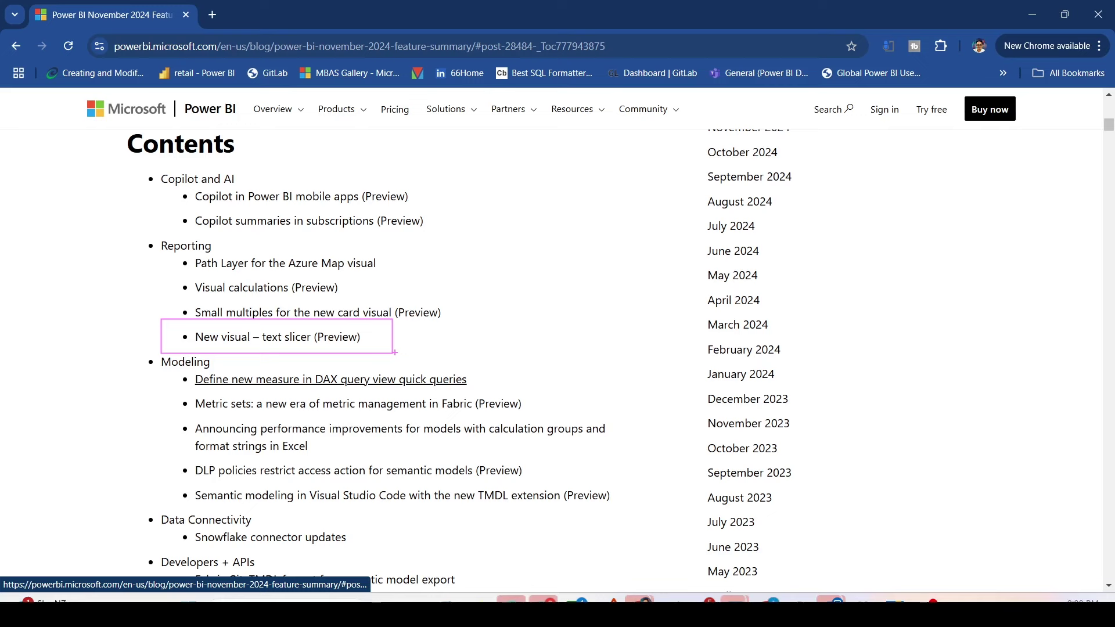
Jump to 'New visual – text slicer (Preview)' and highlight the settings path for enabling it
click(326, 342)
scroll(325, 343, up, 3)
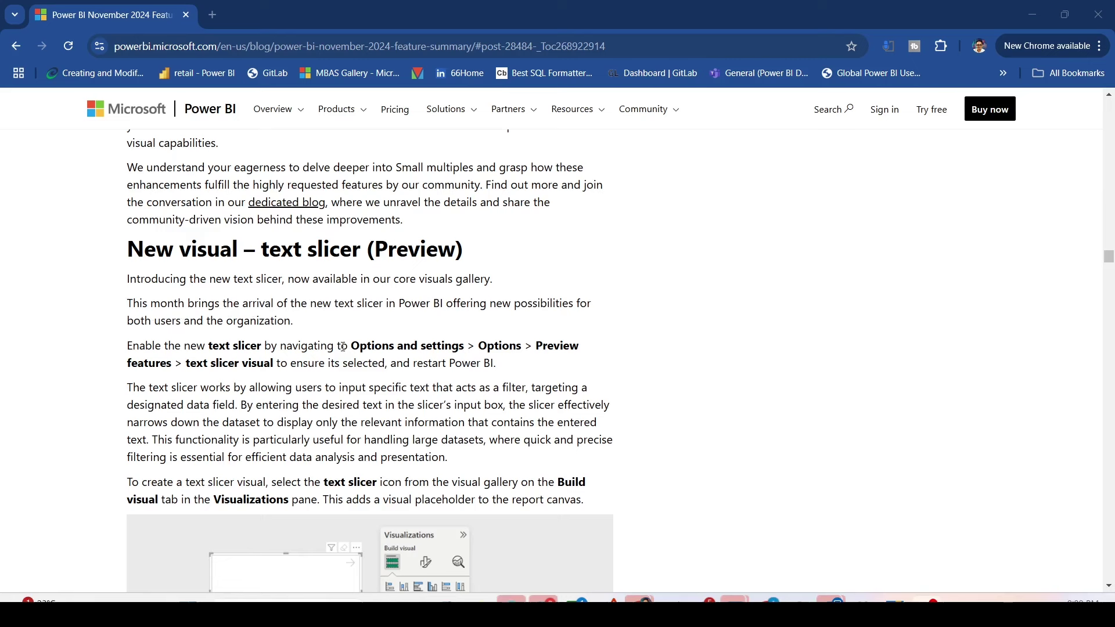
drag(359, 347, 555, 349)
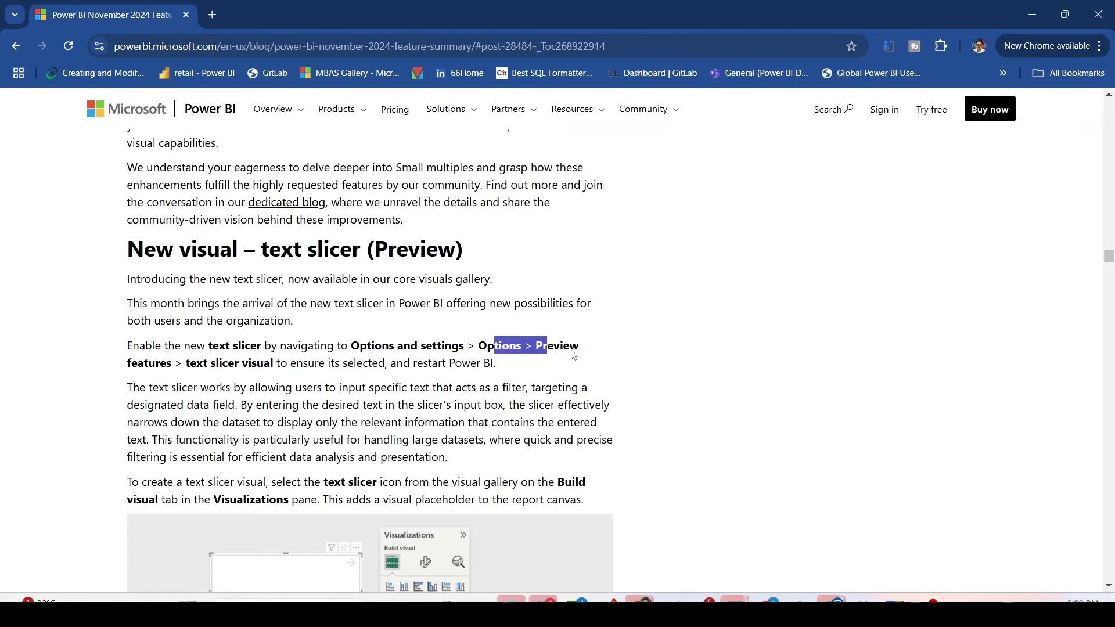
double_click(225, 363)
drag(250, 366, 272, 366)
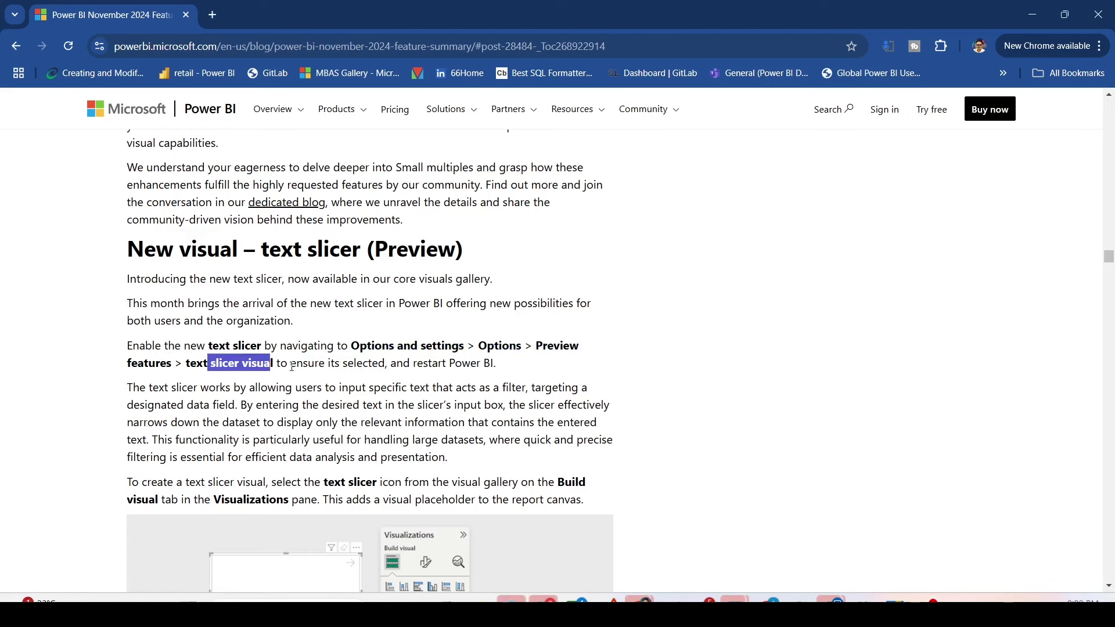
Read on to the text slicer creation steps and the Visualizations pane screenshot
scroll(293, 355, down, 1)
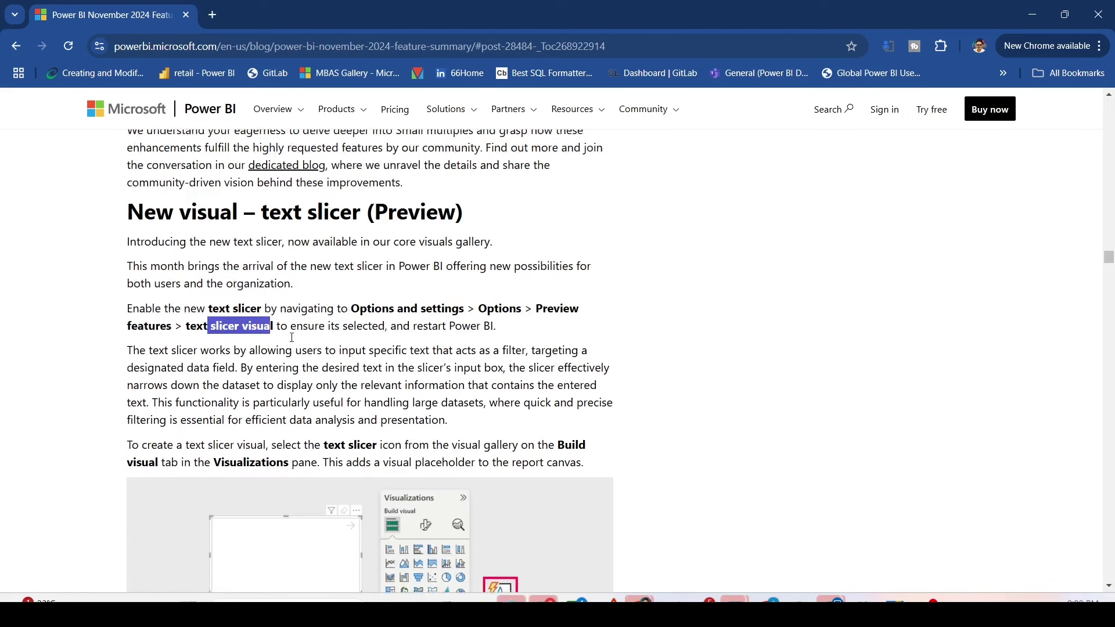
click(317, 293)
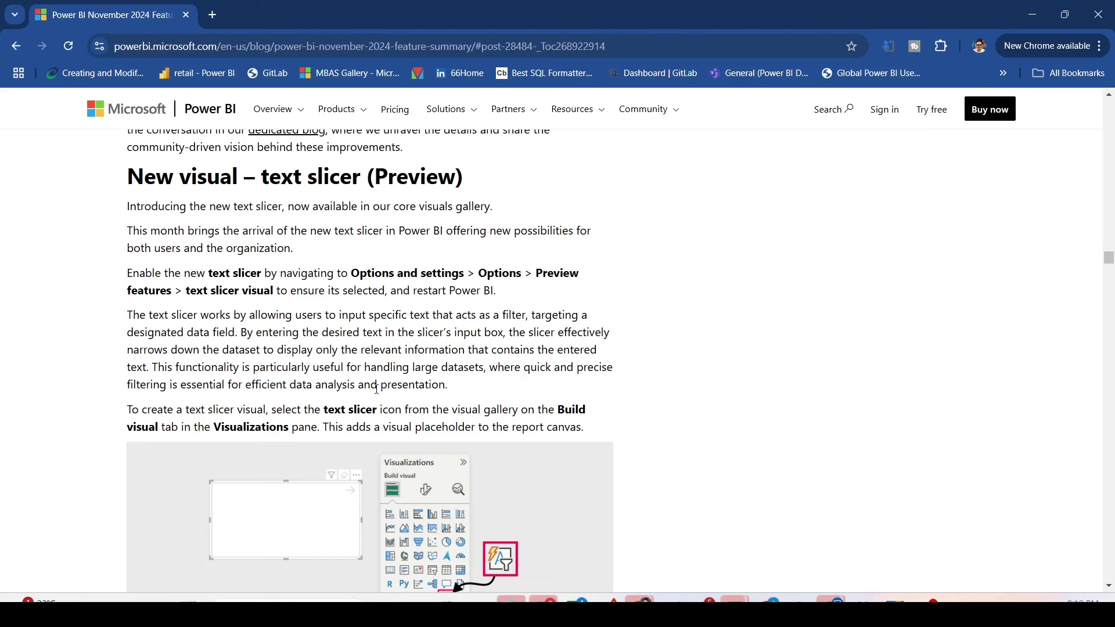
scroll(355, 359, down, 3)
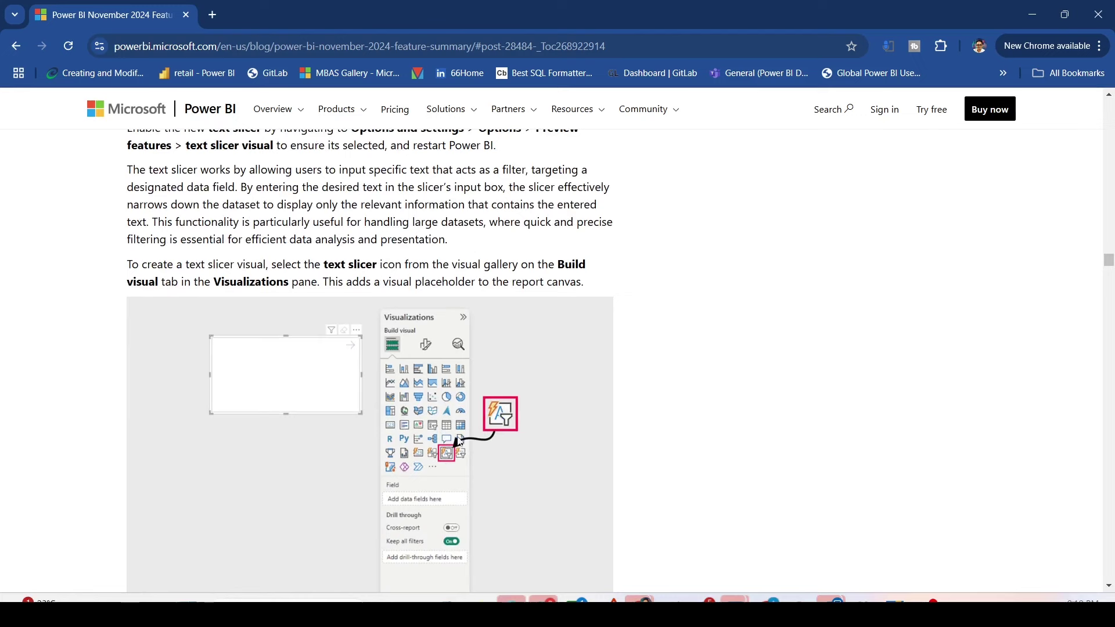
Scroll down to the 'To filter a dataset' paragraph about filtering by a text field
scroll(277, 397, down, 6)
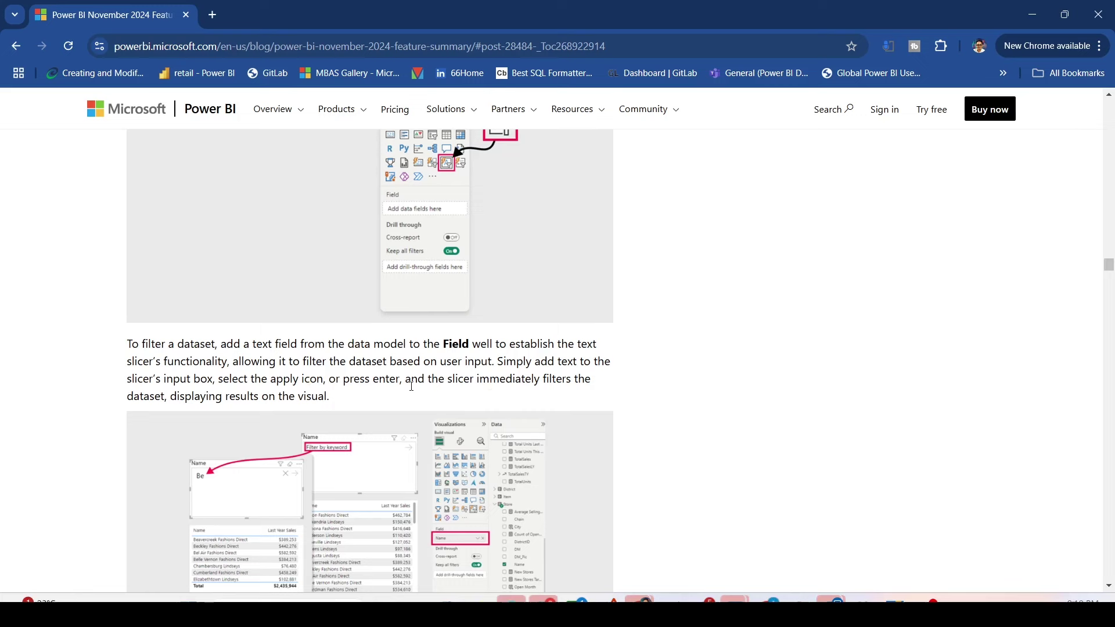
scroll(411, 386, down, 6)
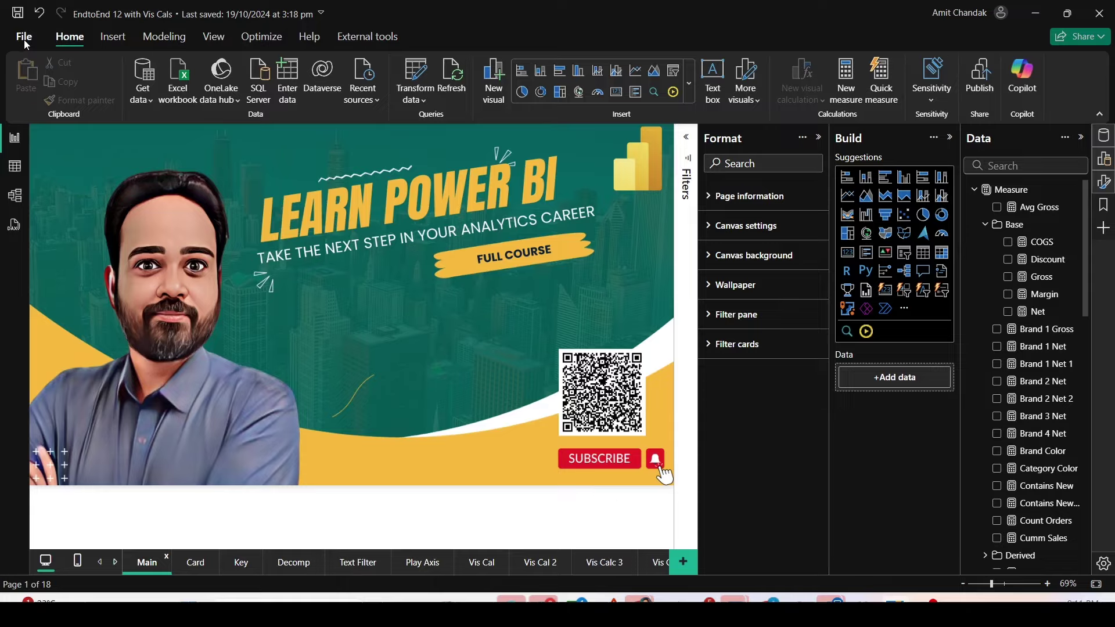
key(alt+f)
click(61, 547)
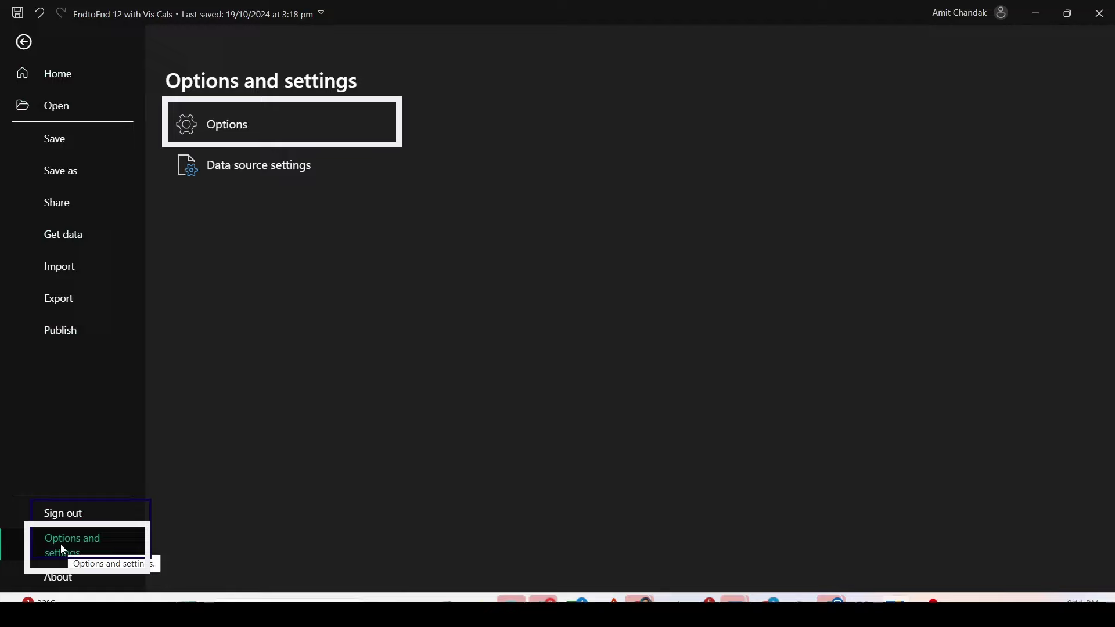
click(227, 139)
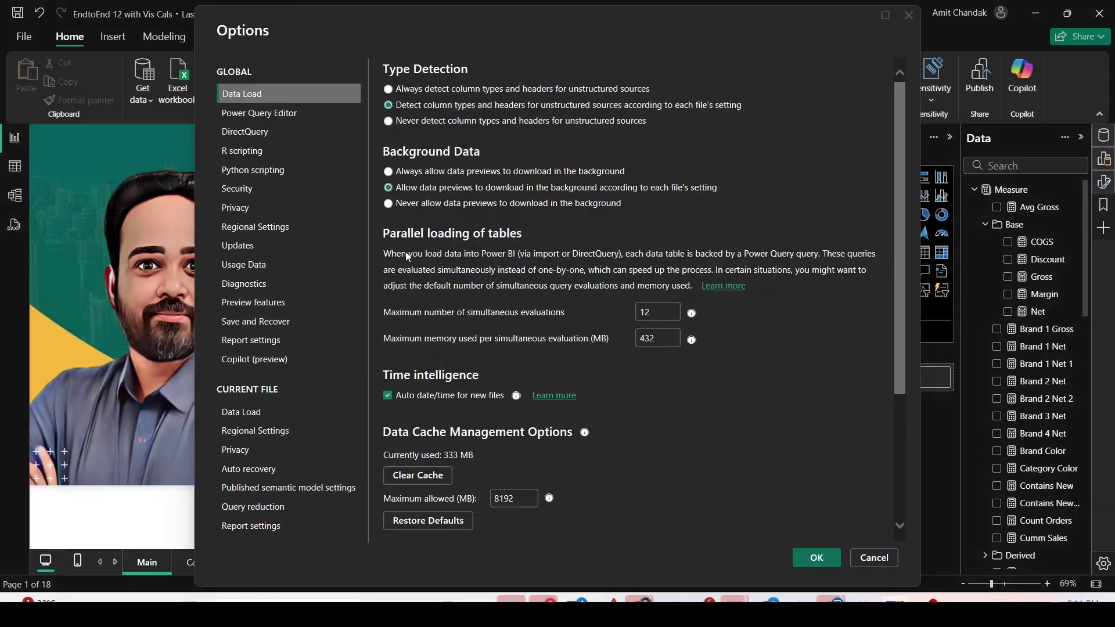
click(254, 302)
scroll(437, 306, down, 5)
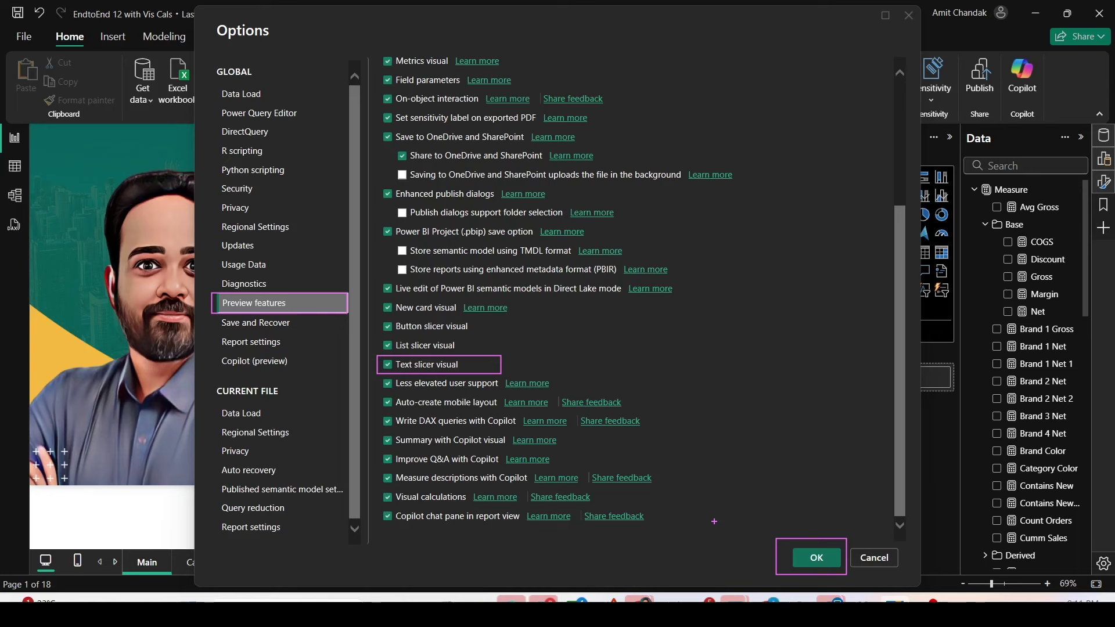
drag(851, 539, 903, 572)
key(Escape)
key(Escape)
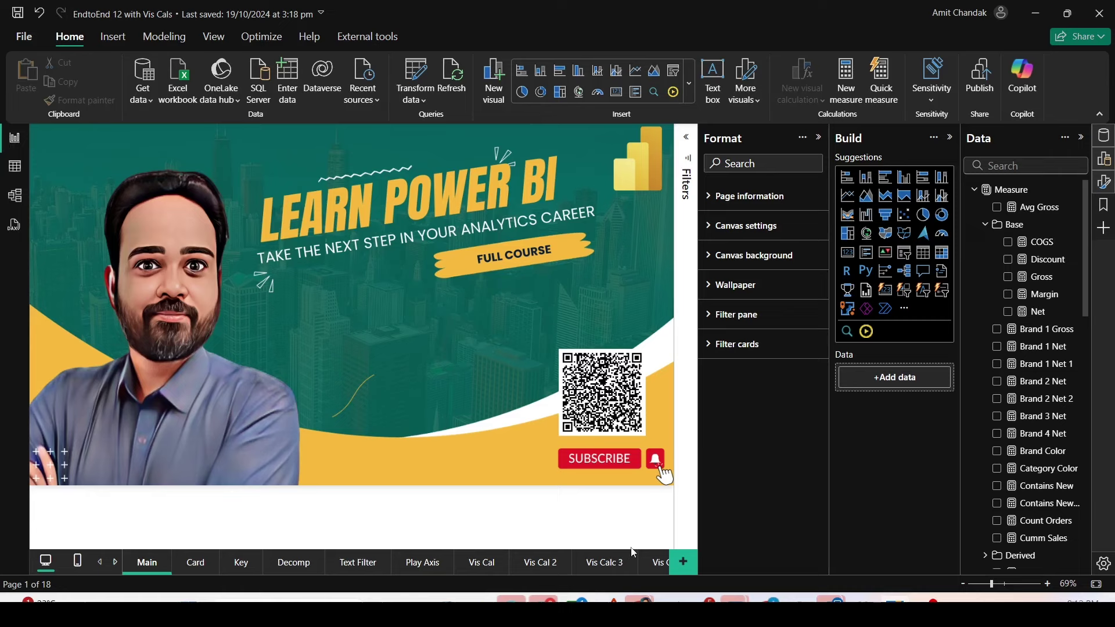
Add a new blank report page and scroll the Data pane to the Item fields
click(684, 563)
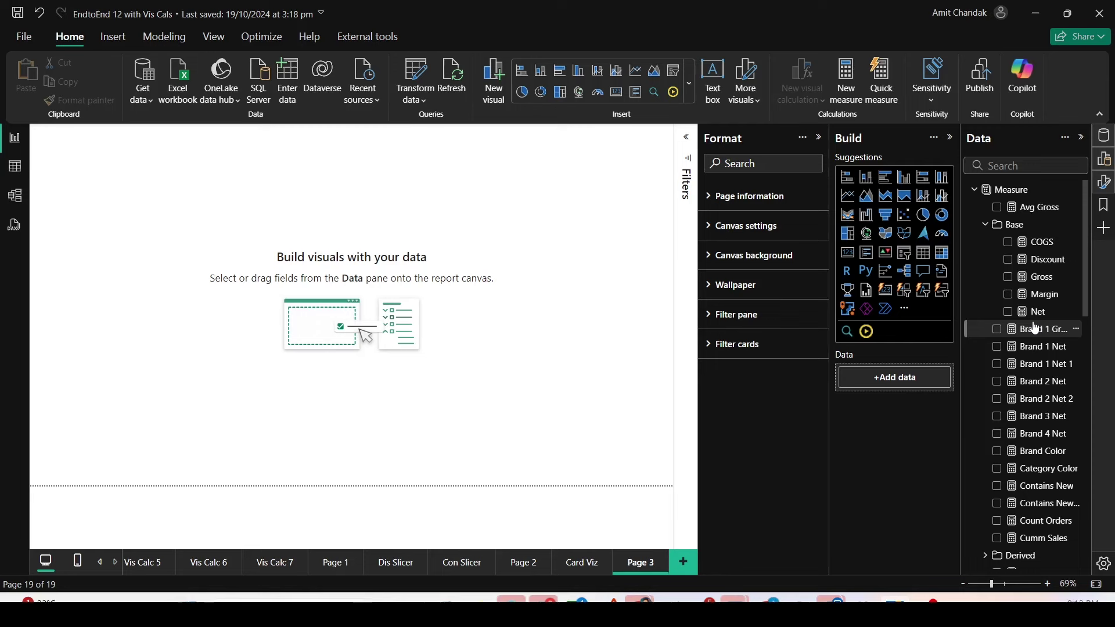
scroll(1031, 365, down, 5)
scroll(1030, 379, down, 5)
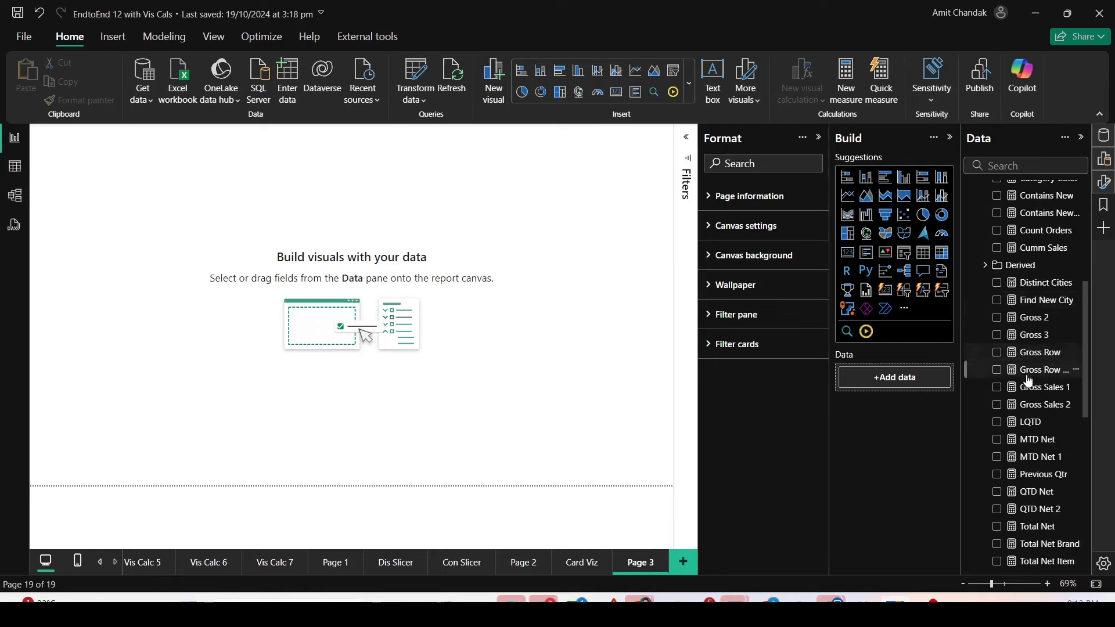
scroll(1030, 391, up, 6)
scroll(1029, 390, down, 14)
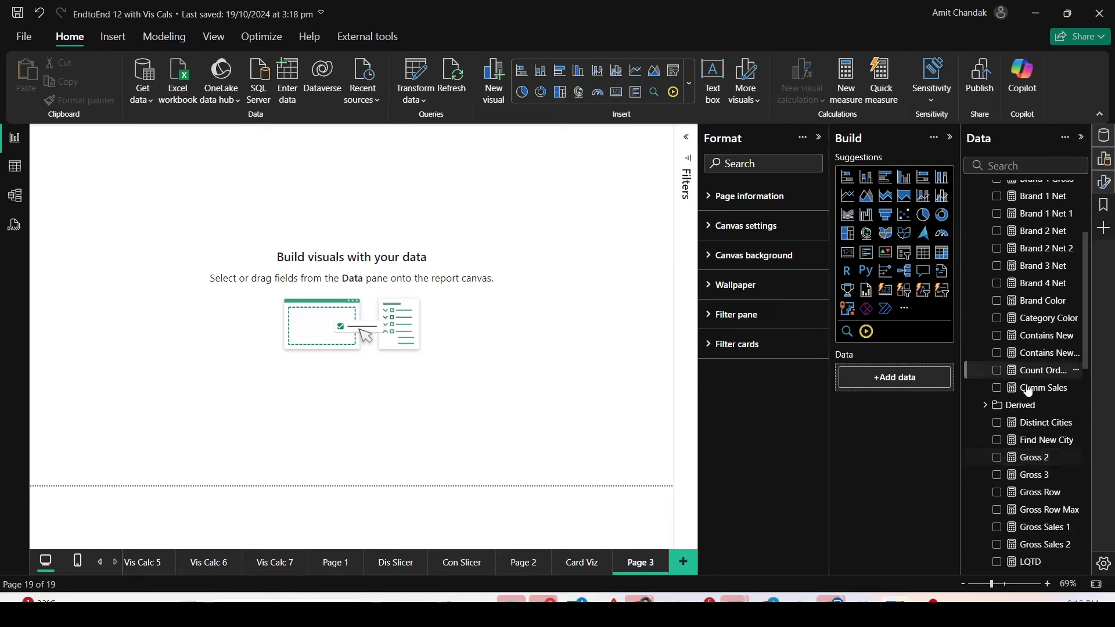
scroll(1030, 391, down, 1)
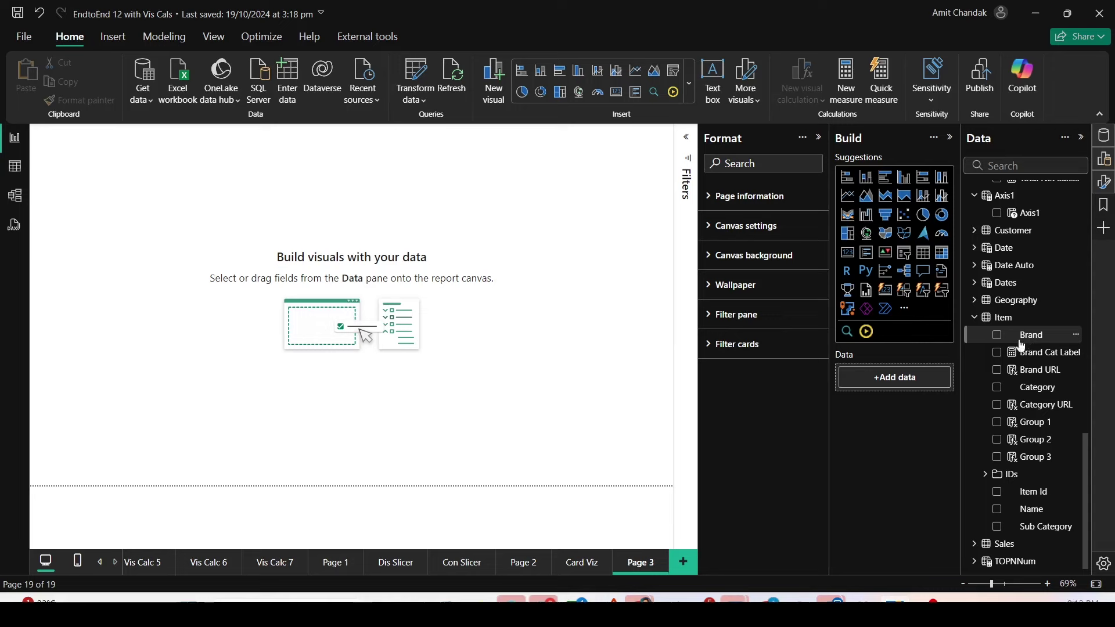
Build a table of Net by Item Brand on the page, totalling 7,899,649.0
drag(1028, 335, 130, 319)
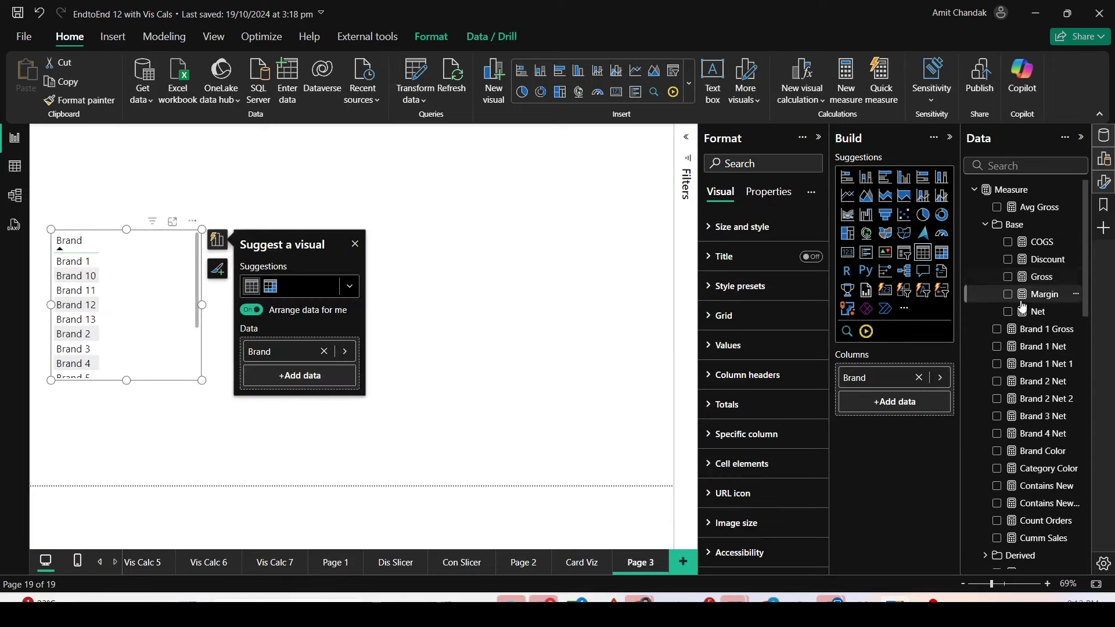
click(1009, 311)
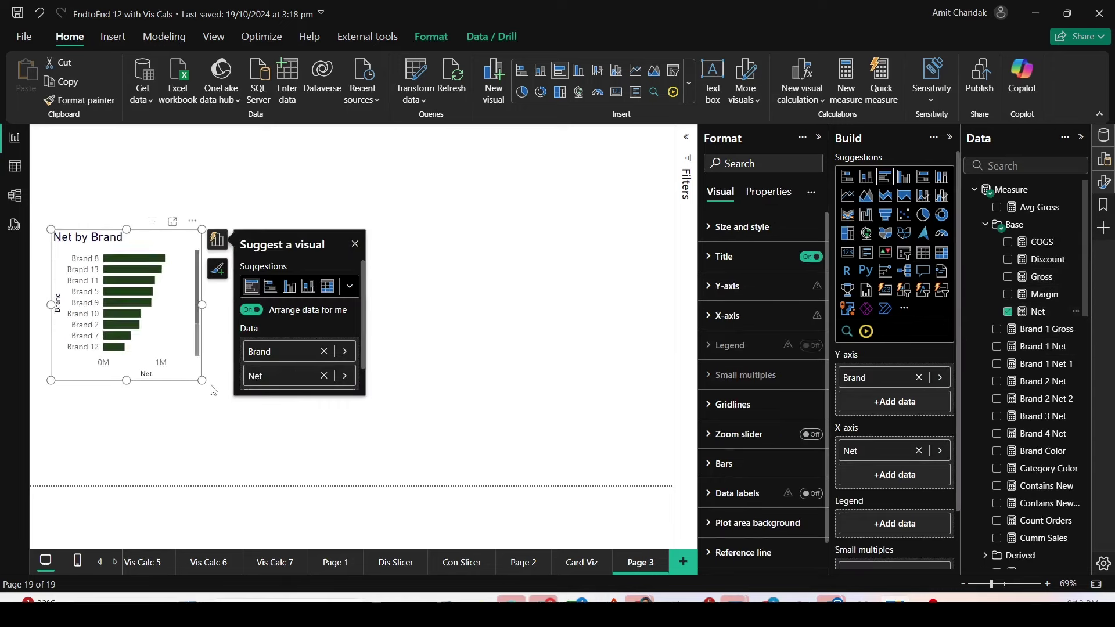
click(923, 252)
click(517, 292)
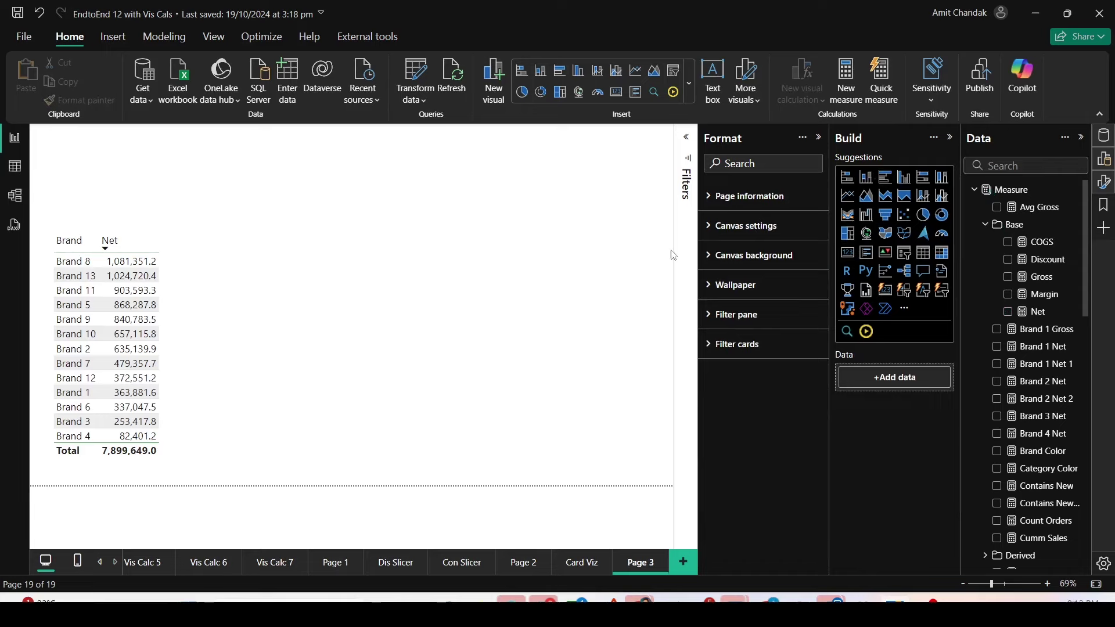
Add a text slicer, shrink it to a short box, and bind it to Item Brand
click(923, 290)
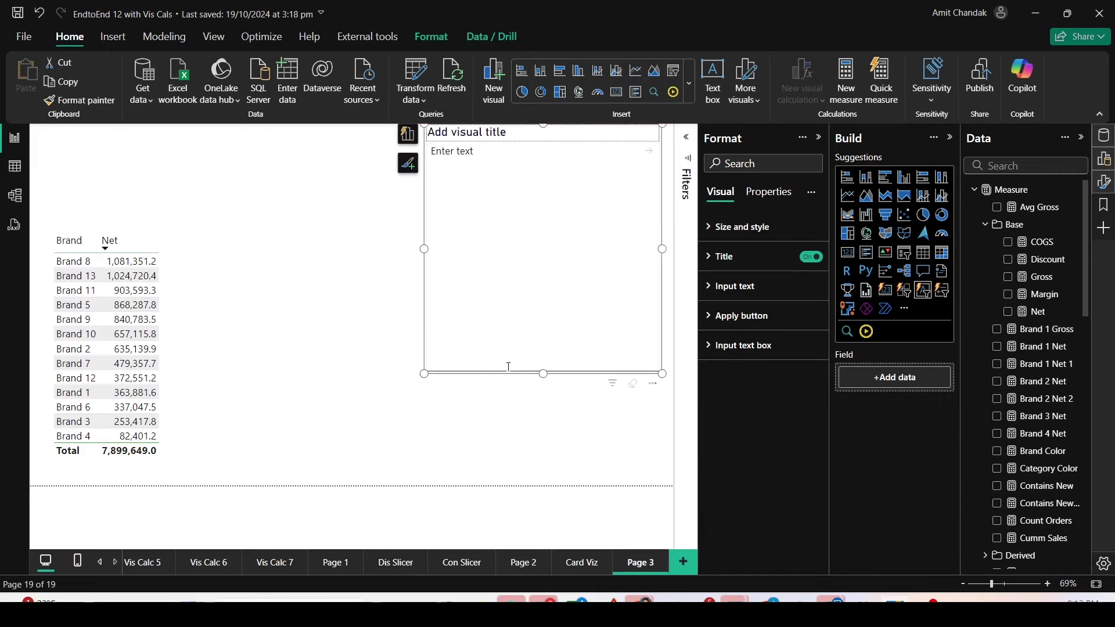
drag(542, 372, 543, 216)
scroll(1008, 411, down, 10)
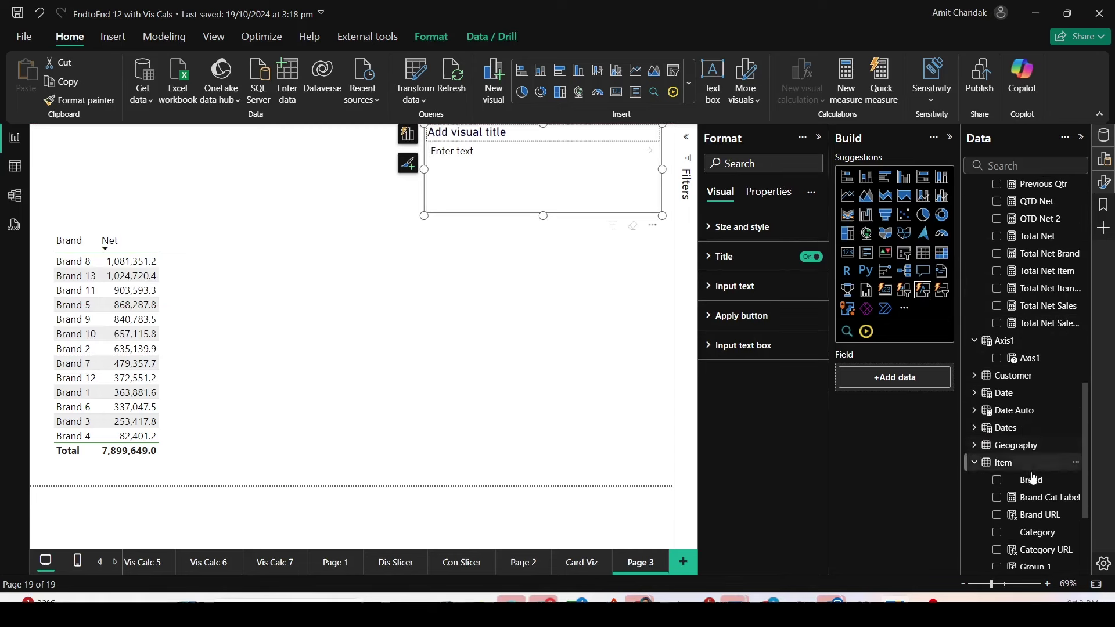
drag(1032, 480, 902, 383)
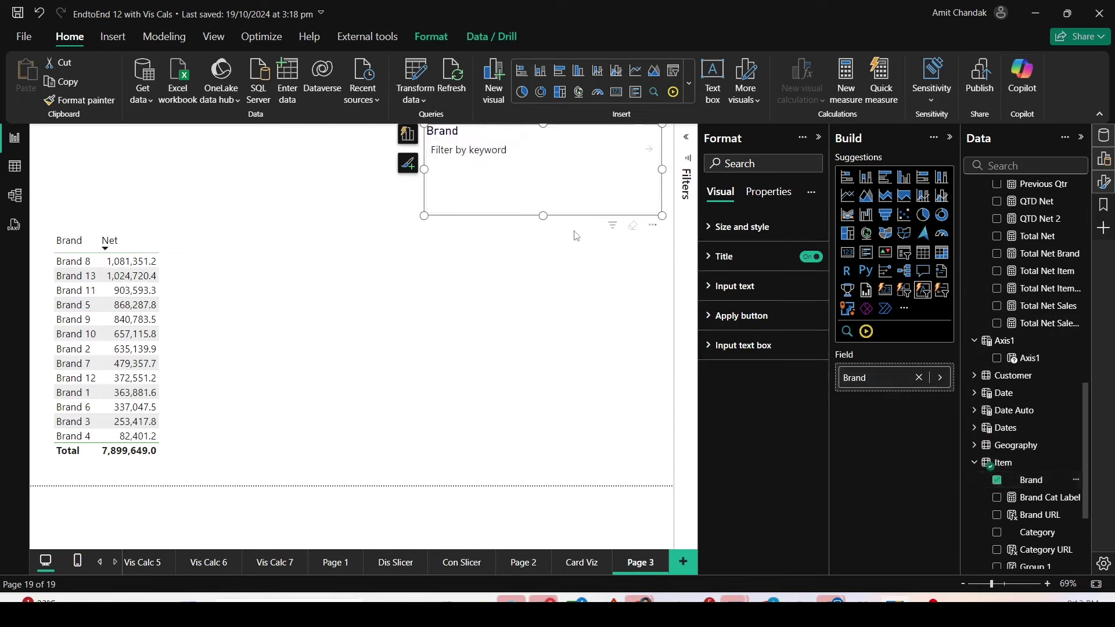
Filter the Brand table with keyword 1, then 11, in the text slicer
click(500, 166)
text(1)
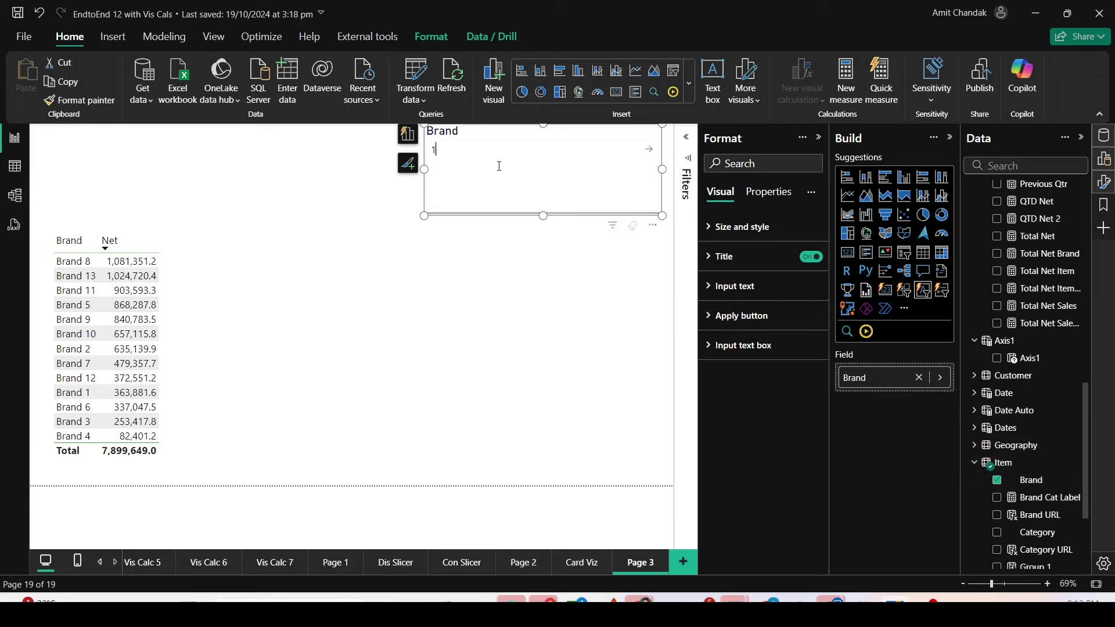
key(Return)
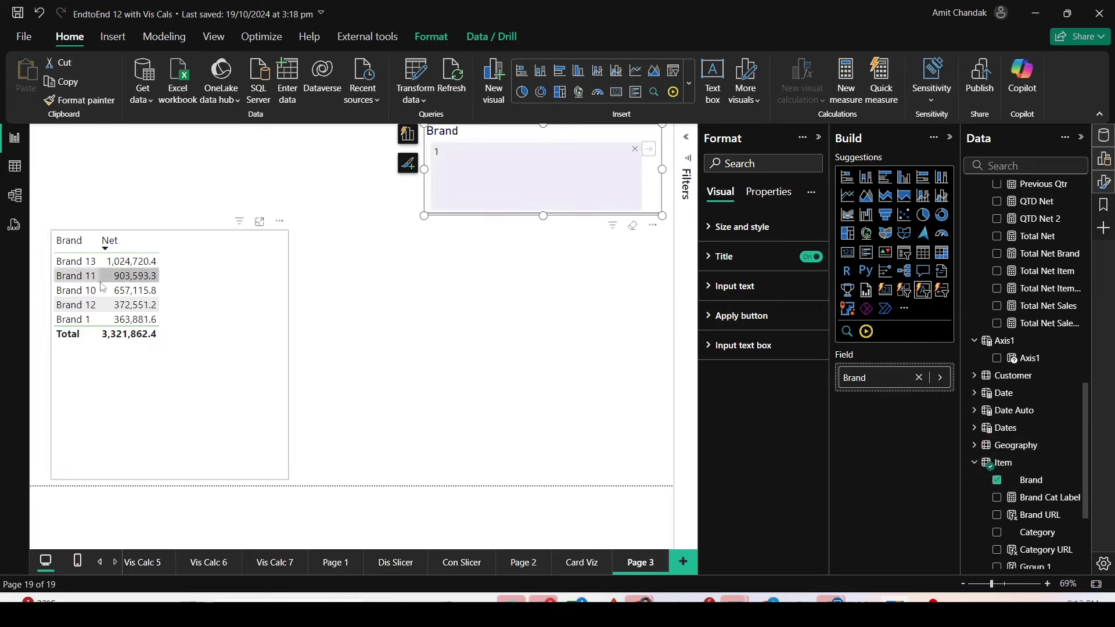
click(472, 164)
text(1)
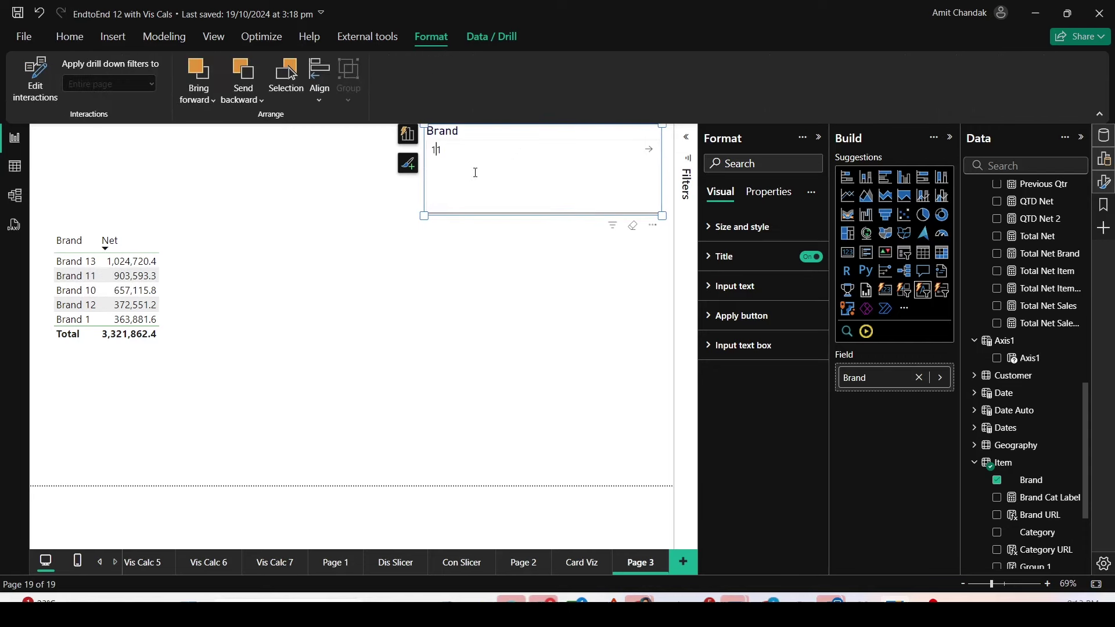
key(Return)
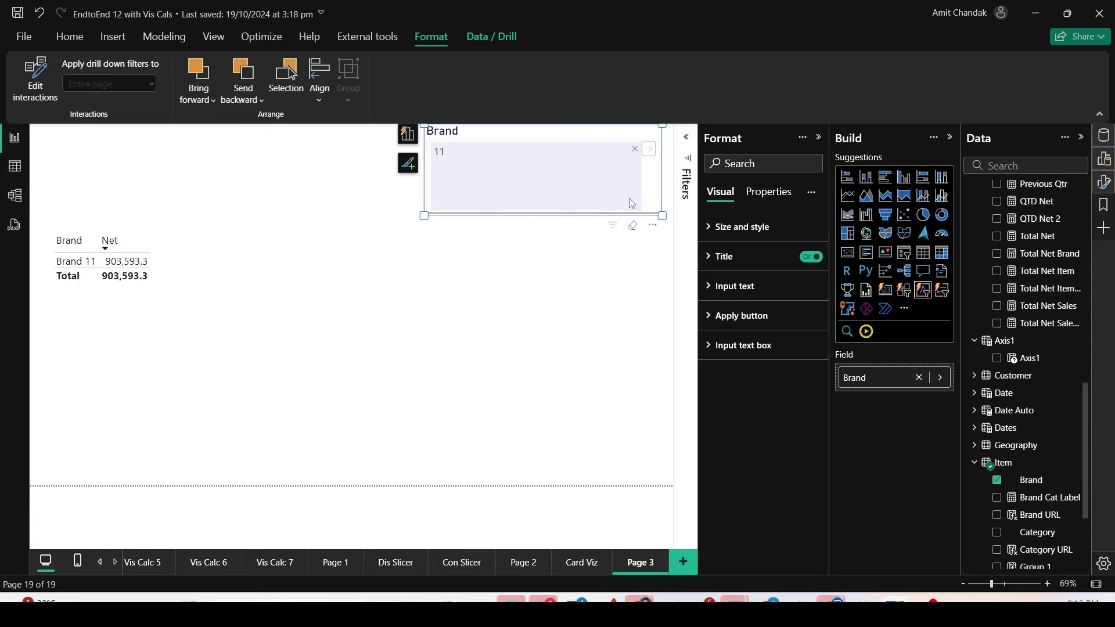
Move the Brand text slicer lower and left, and apply keyword 10
drag(651, 207, 651, 229)
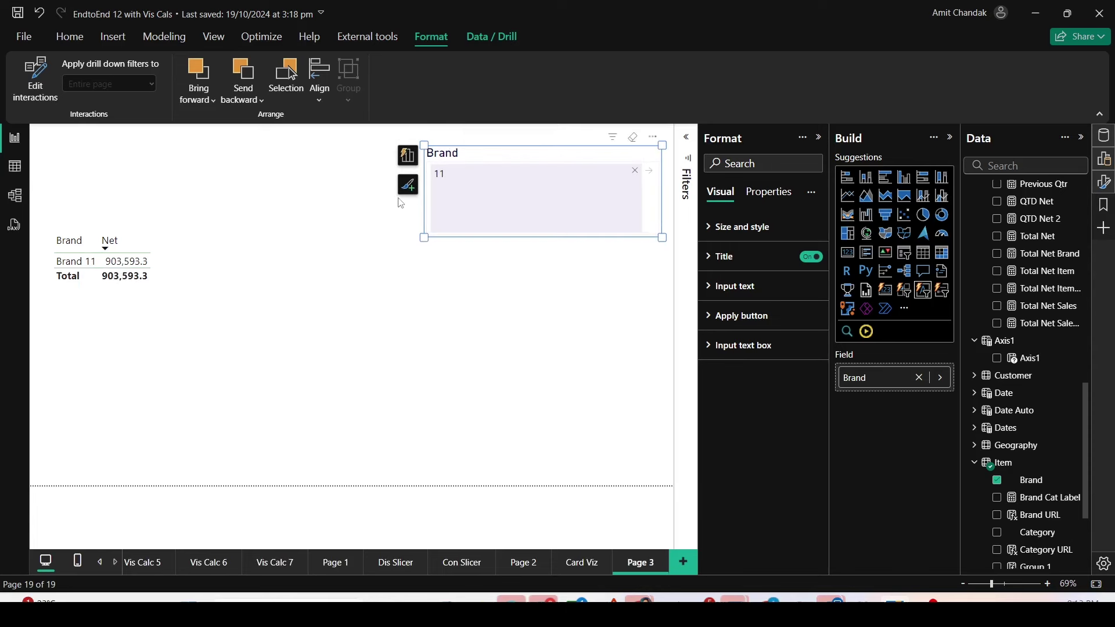
drag(453, 176, 423, 174)
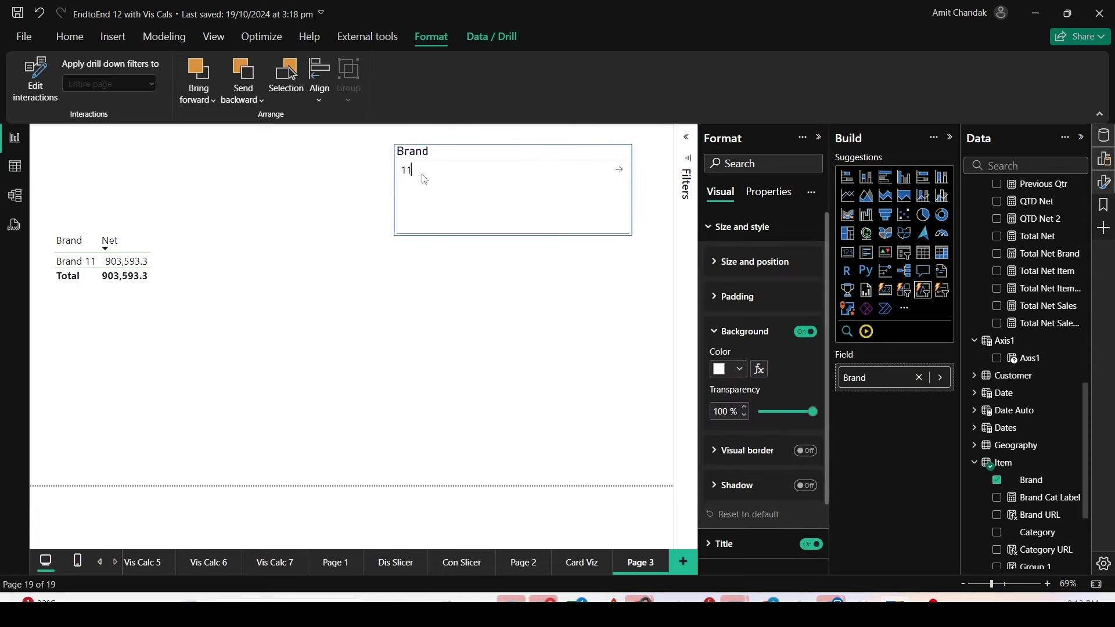
text(0)
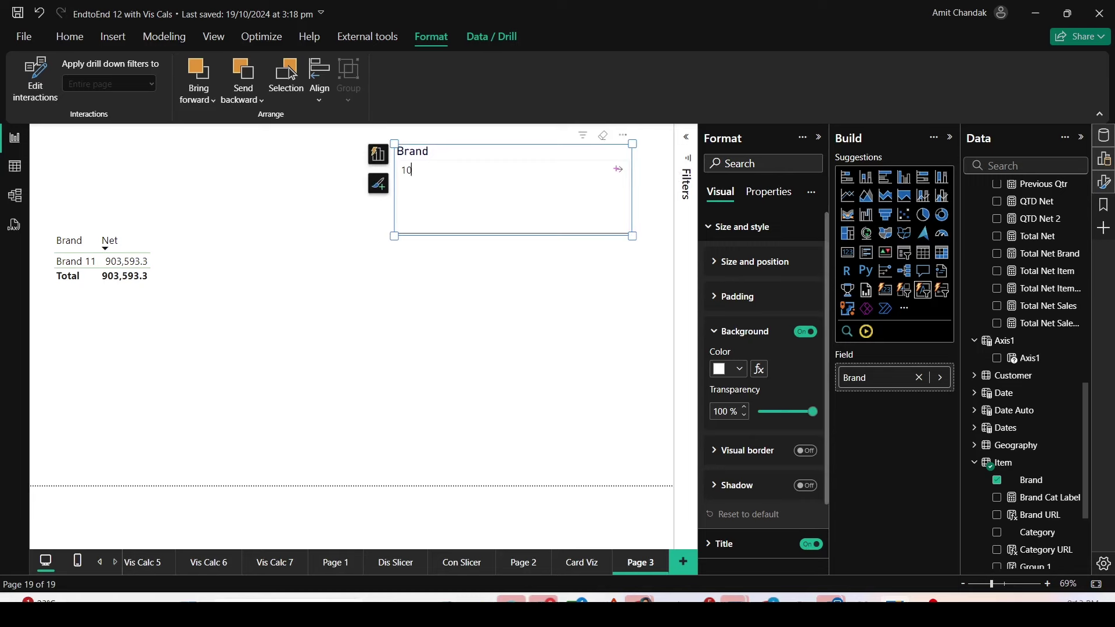
click(620, 170)
click(654, 184)
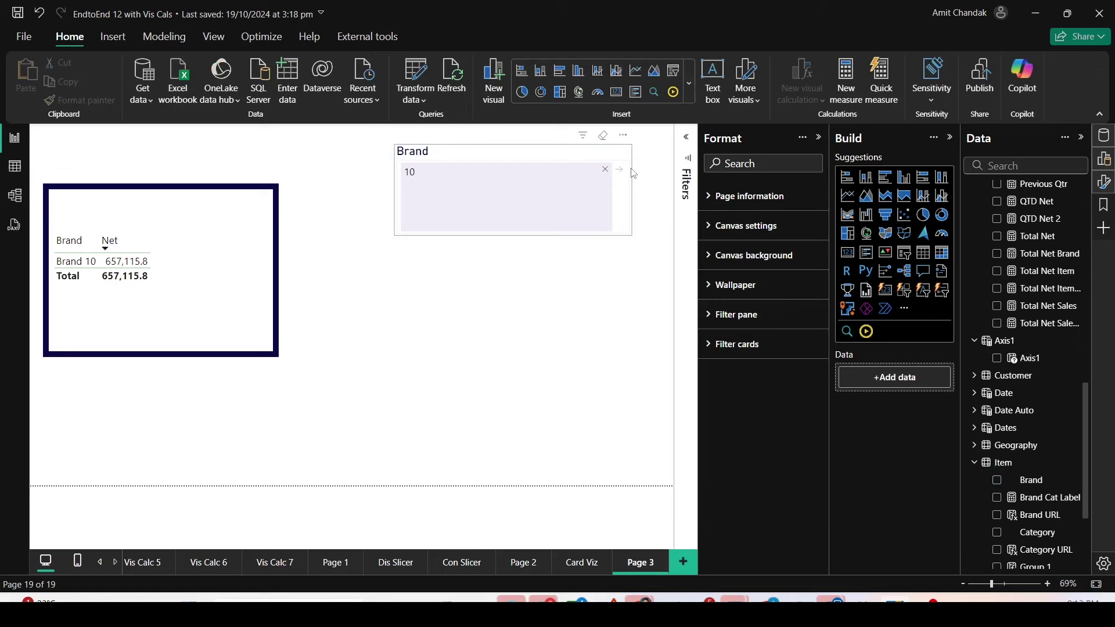
Replace the keyword with 9, leaving only Brand 9 at 840,783.5
click(603, 135)
click(418, 179)
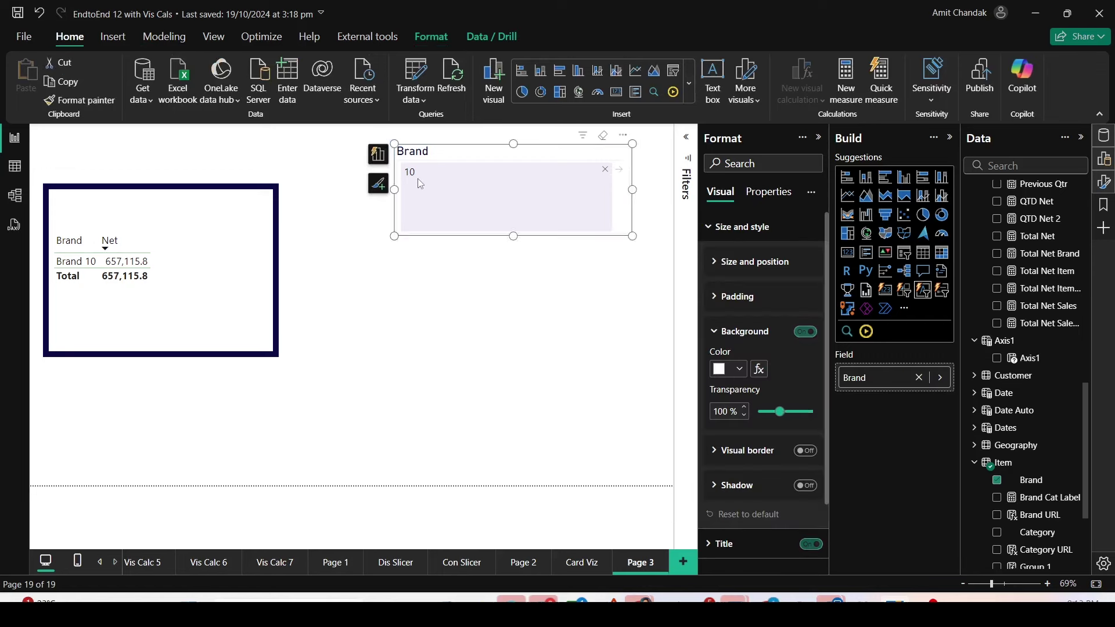
text(9)
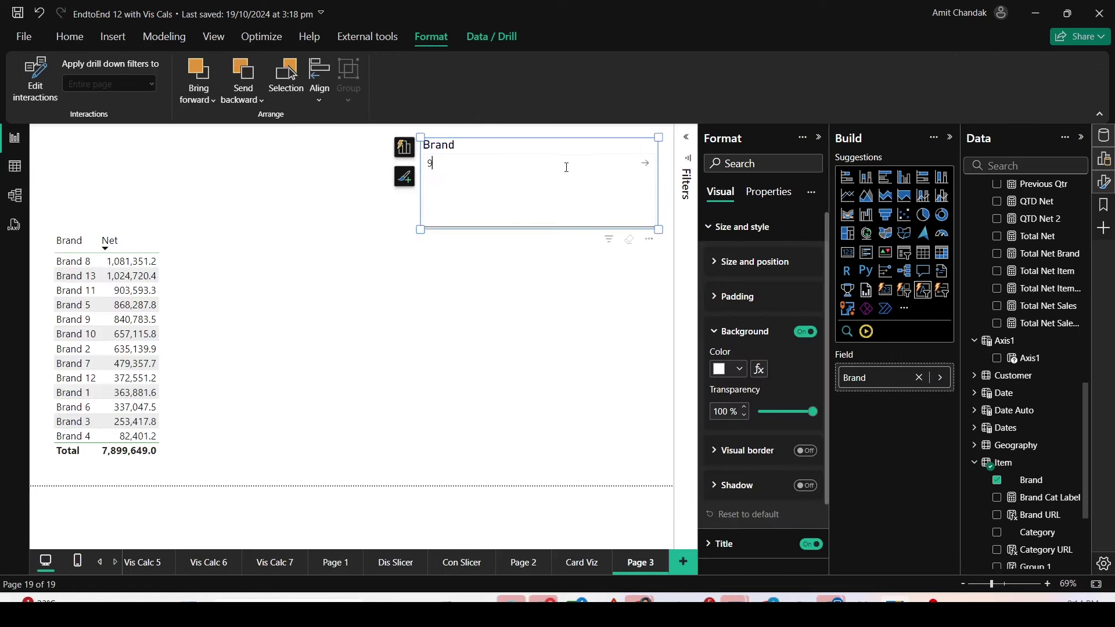
click(647, 166)
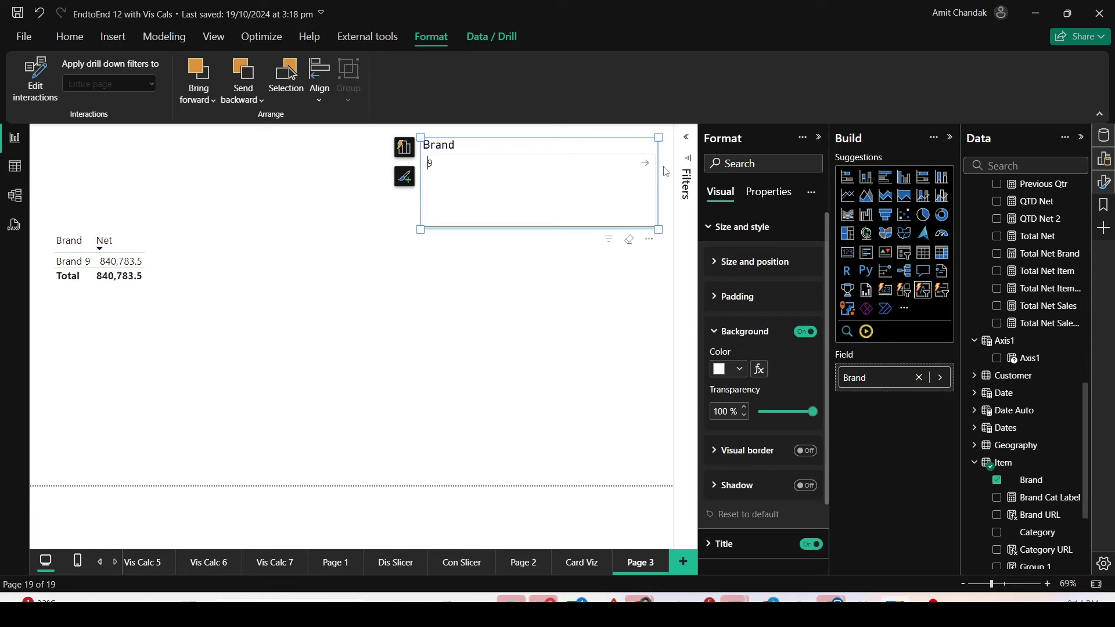
Clear the Brand text slicer's keyword so all 13 brands show, totalling 7,899,649.0
click(650, 240)
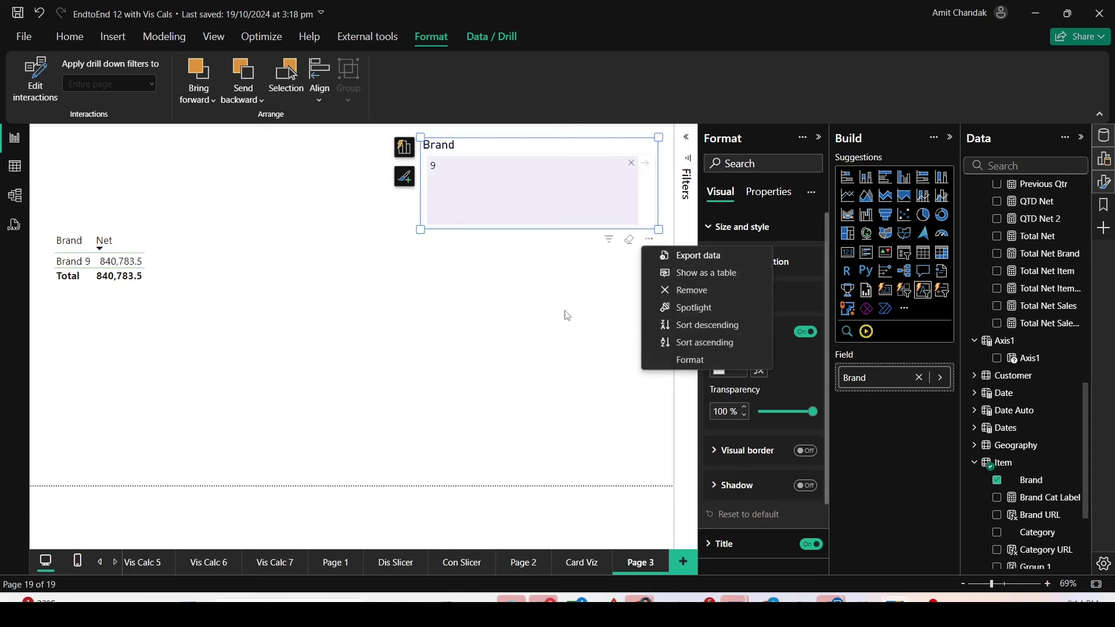
key(Escape)
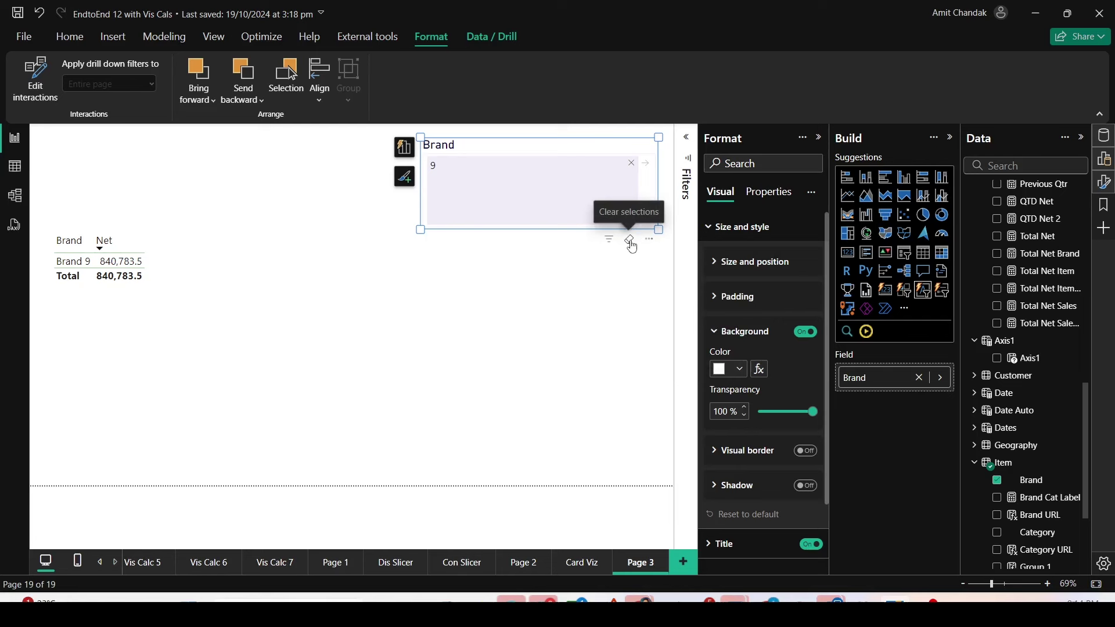
click(630, 241)
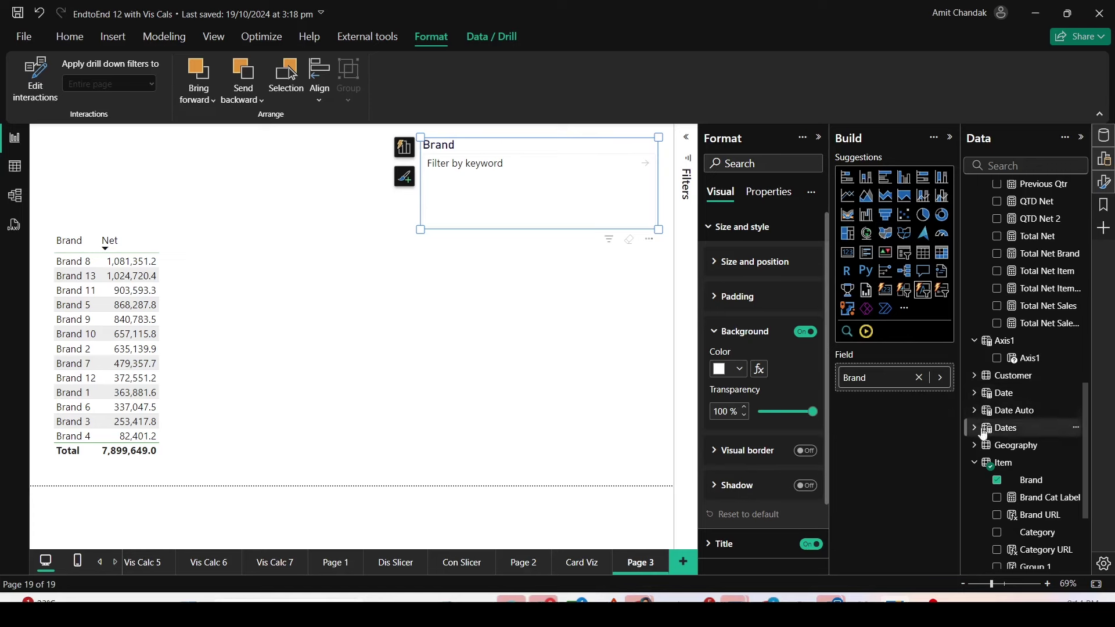
Add an enlarged Item Brand list slicer below the text slicer
click(639, 335)
click(910, 261)
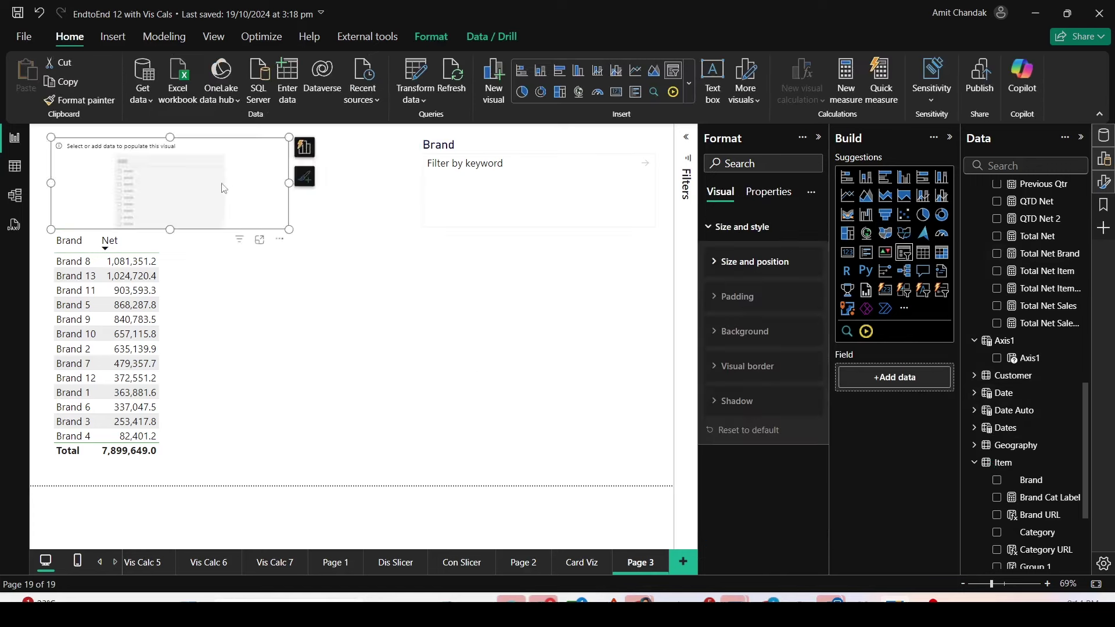
drag(213, 182, 587, 281)
drag(1042, 482, 540, 273)
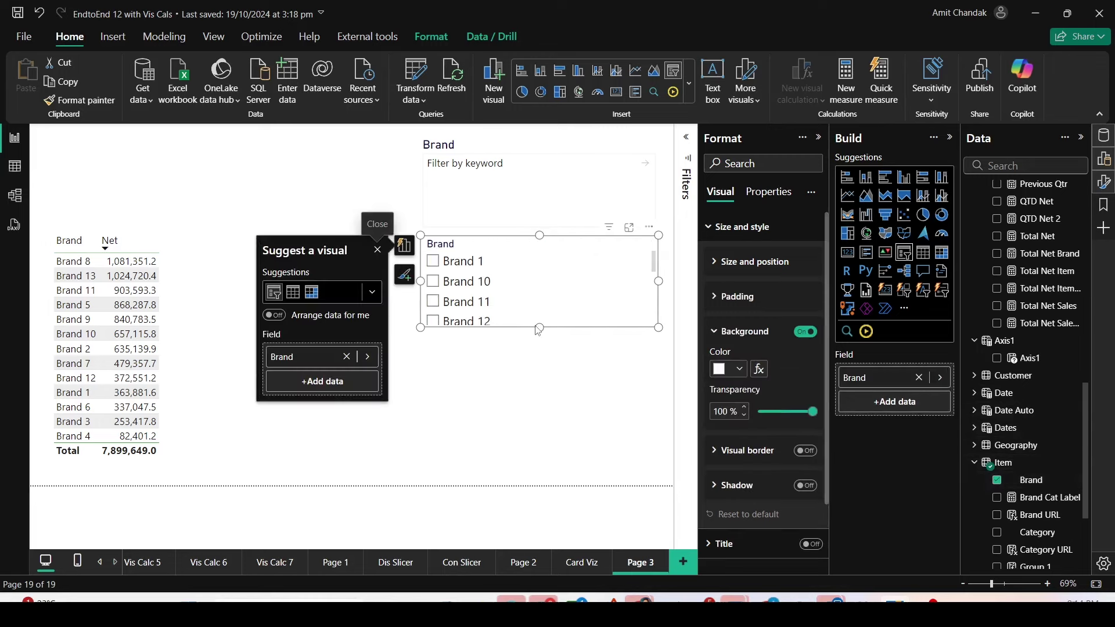
drag(540, 329, 529, 429)
Apply keyword 1 in the text slicer, leaving five brands totalling 3,321,862.4
click(477, 167)
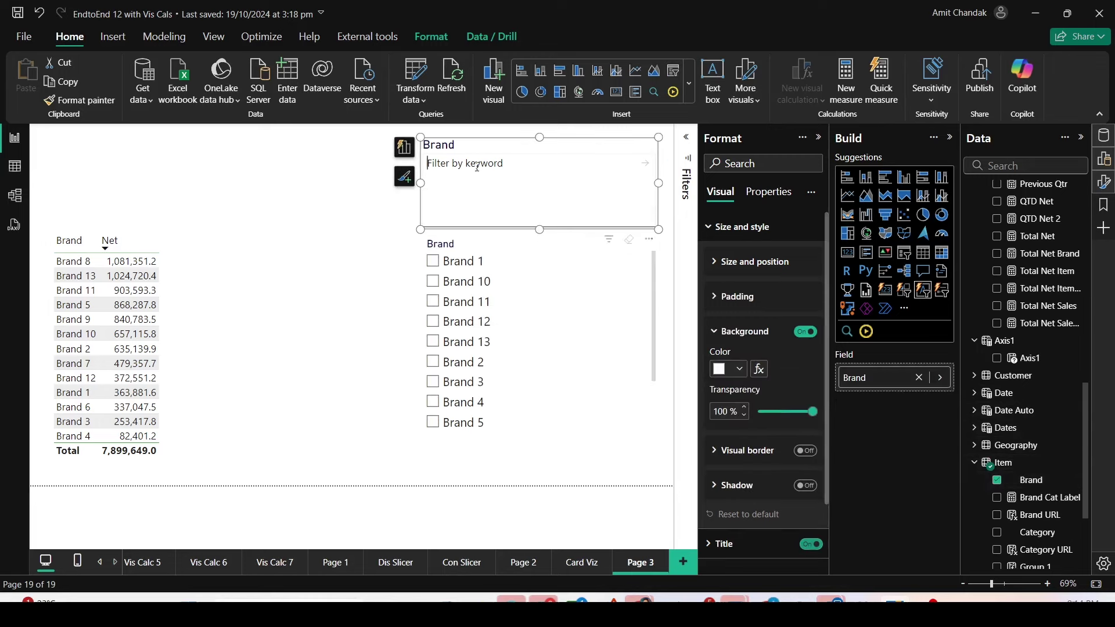
text(1)
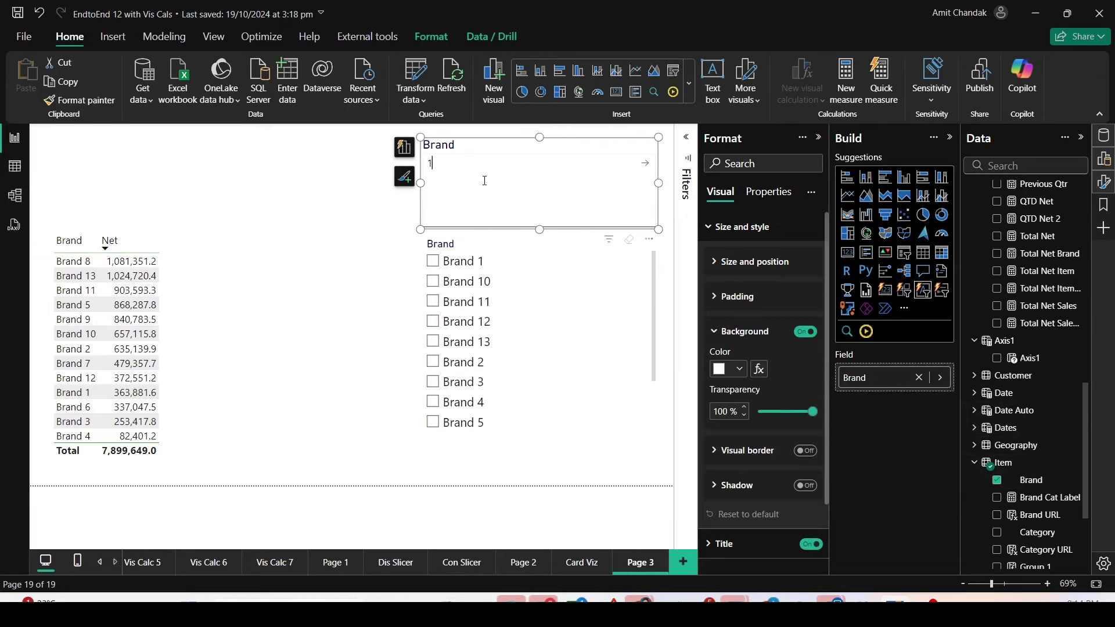
click(646, 163)
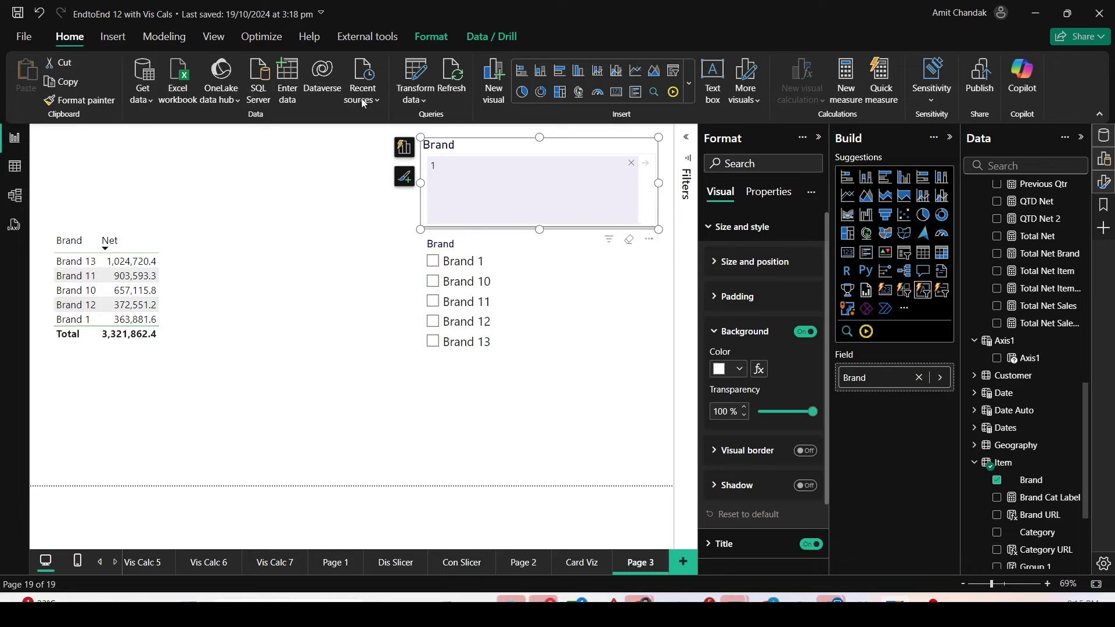
click(431, 37)
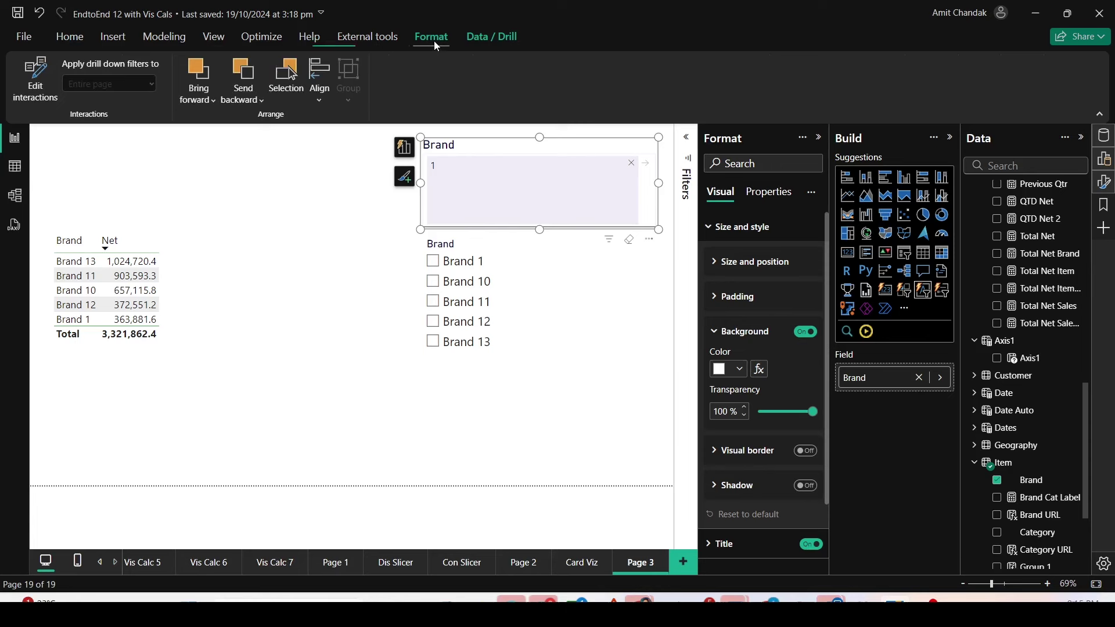
Set the text slicer's interaction with the Brand table to None and narrow the table
click(35, 80)
click(273, 222)
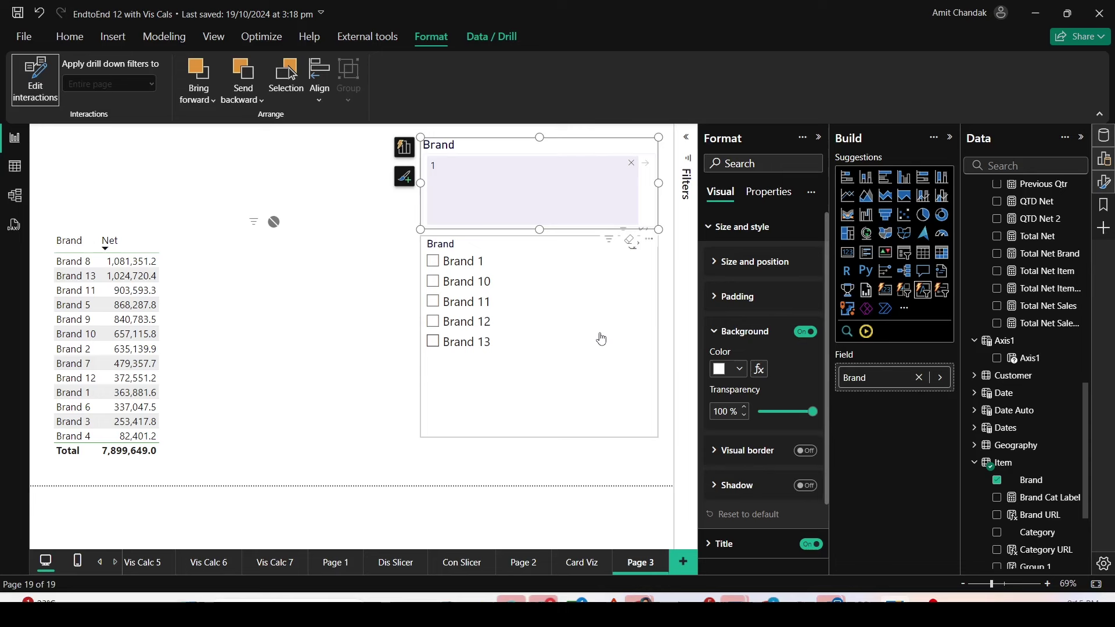
click(244, 385)
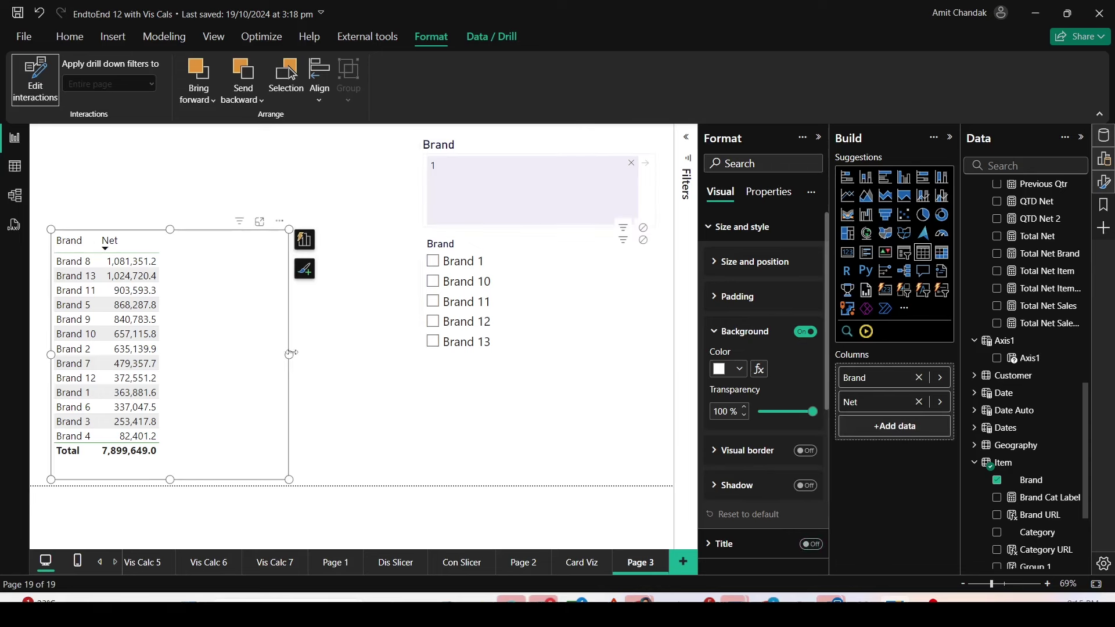
click(398, 374)
click(289, 379)
drag(288, 379, 180, 375)
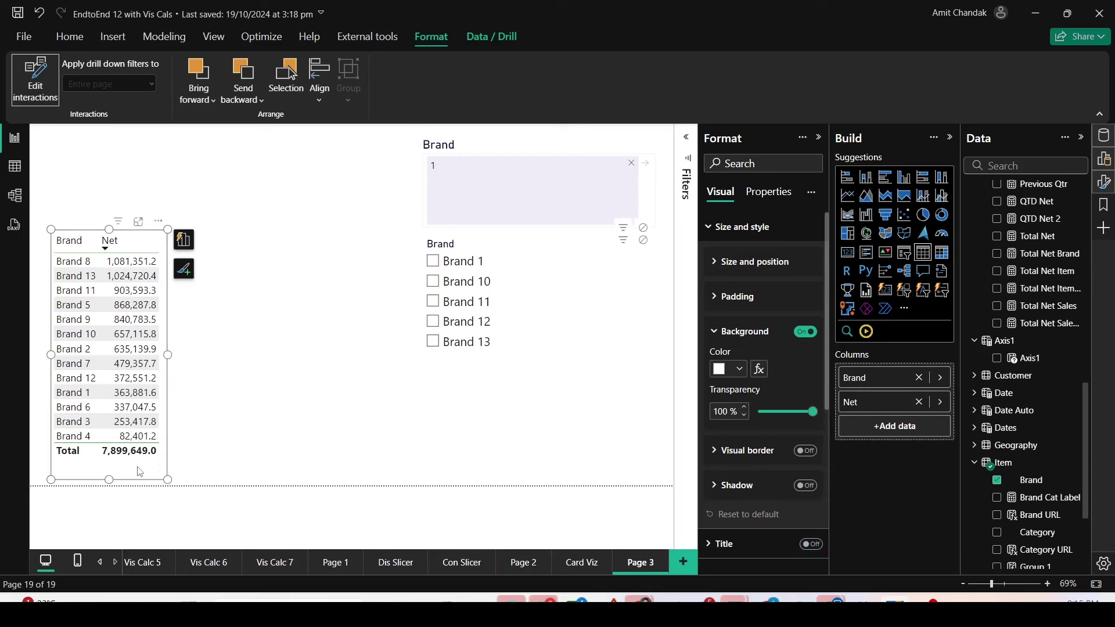
Duplicate the Brand table and place the copy to its right
key(ctrl+c)
key(ctrl+v)
drag(139, 472, 271, 463)
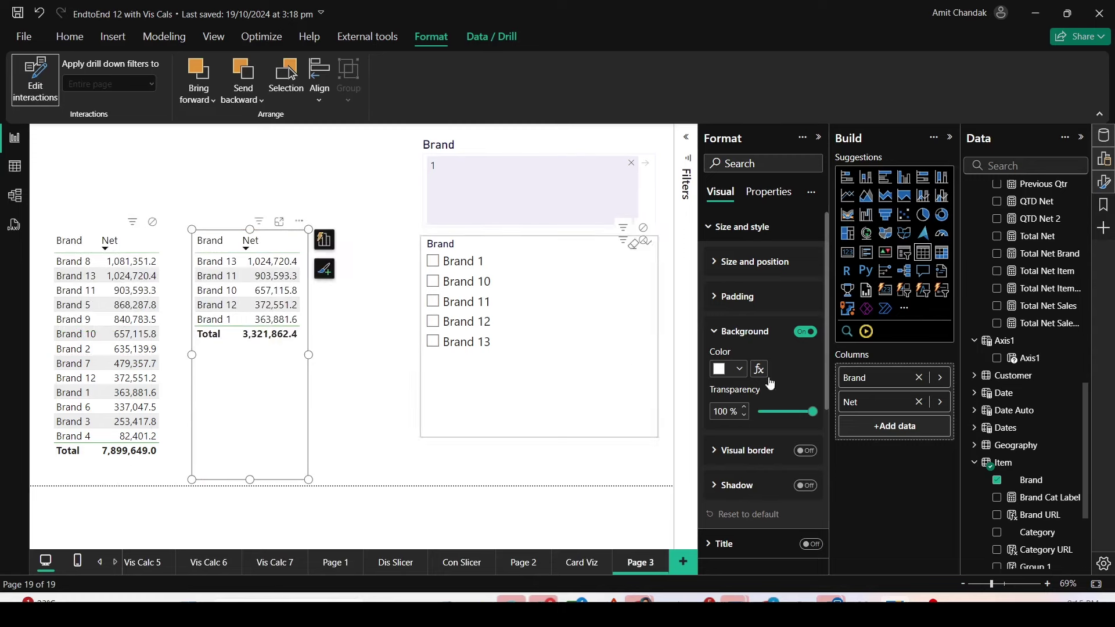
Replace Brand with Item Category in the copied table's columns
scroll(1010, 476, down, 3)
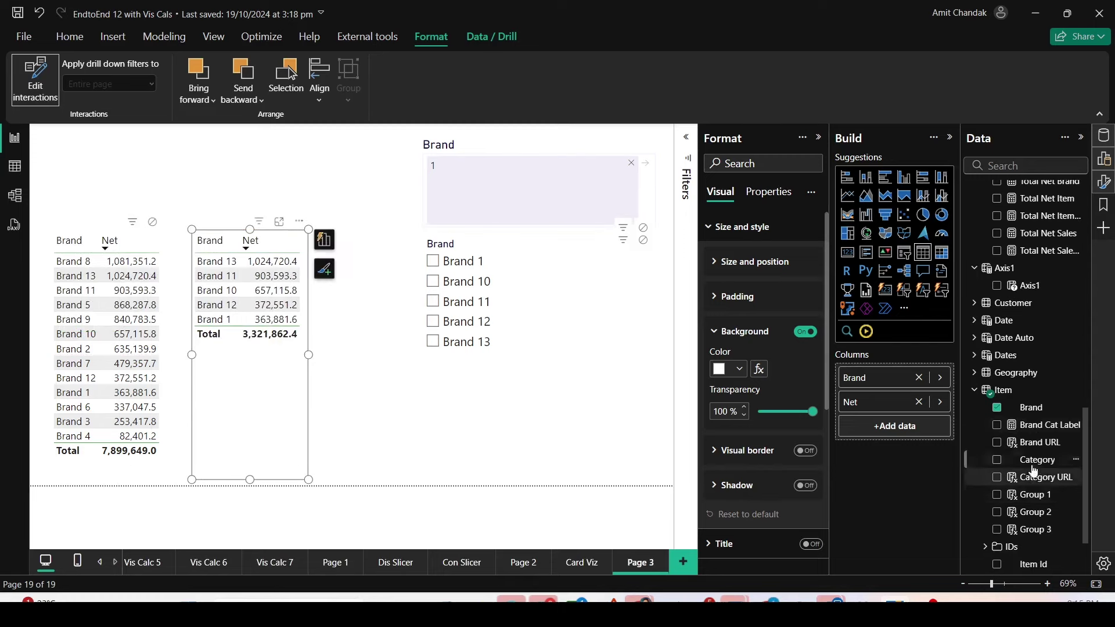
drag(1028, 460, 911, 388)
click(919, 378)
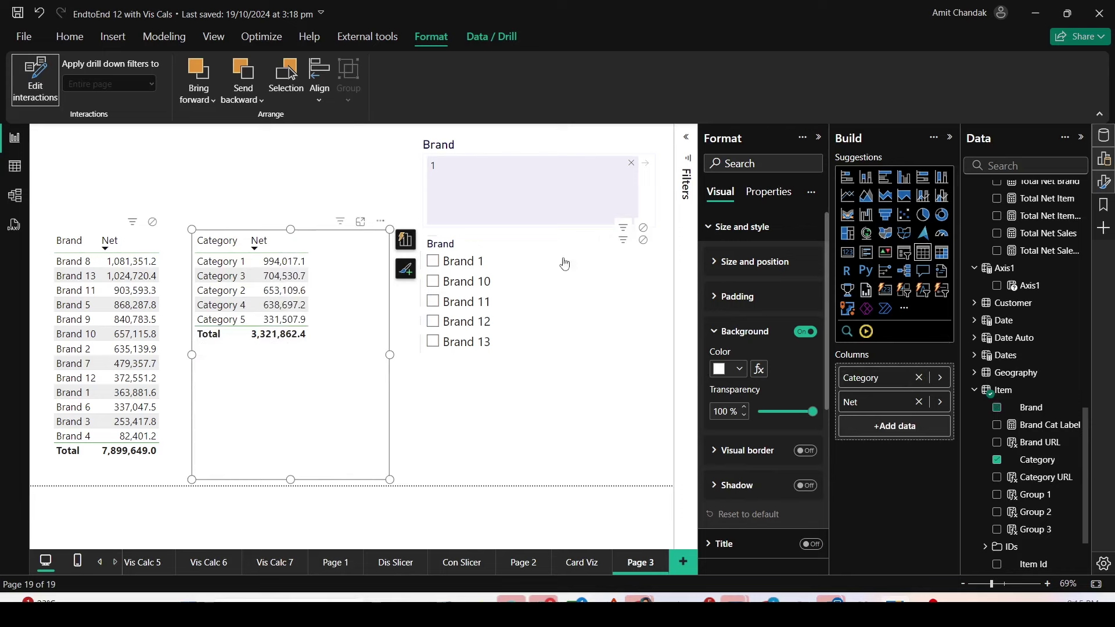
Set the text slicer's interaction with the Category table to None
click(527, 148)
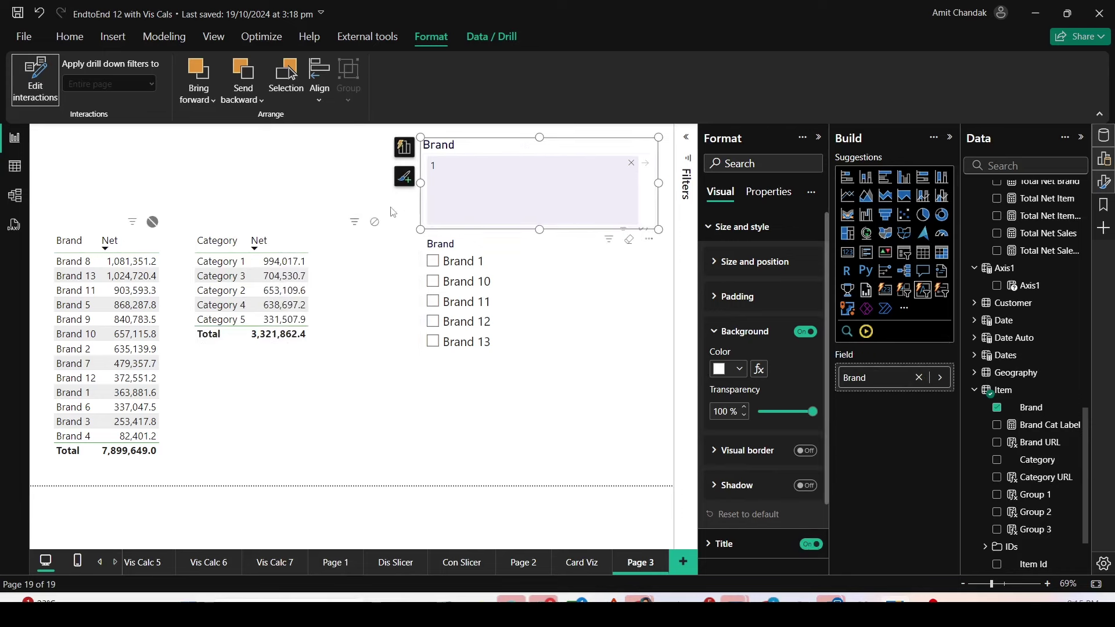
click(375, 223)
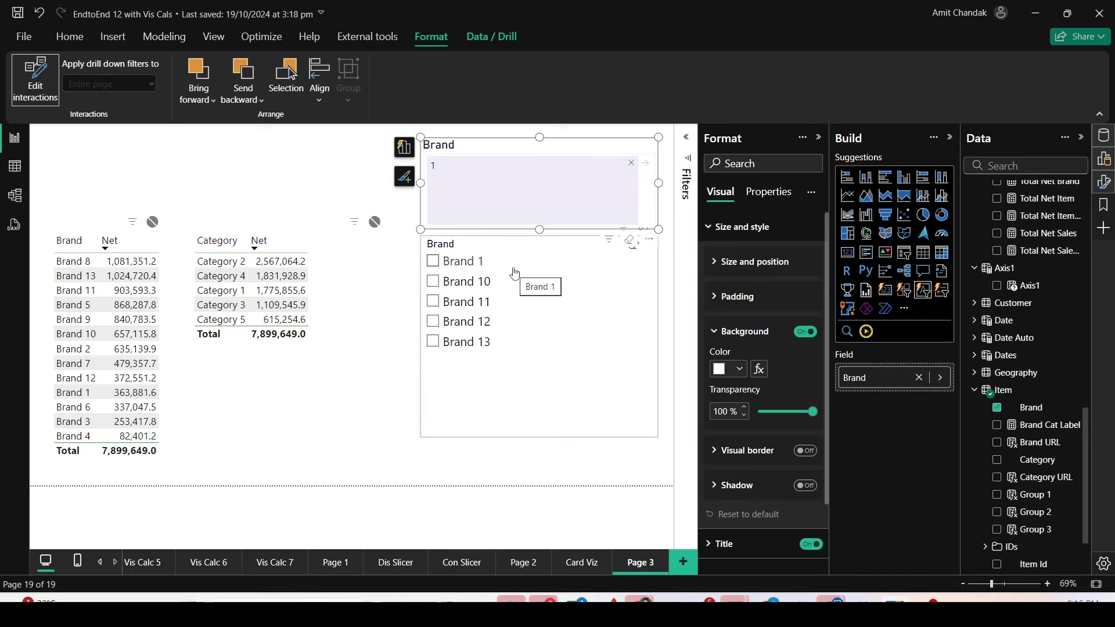
click(459, 174)
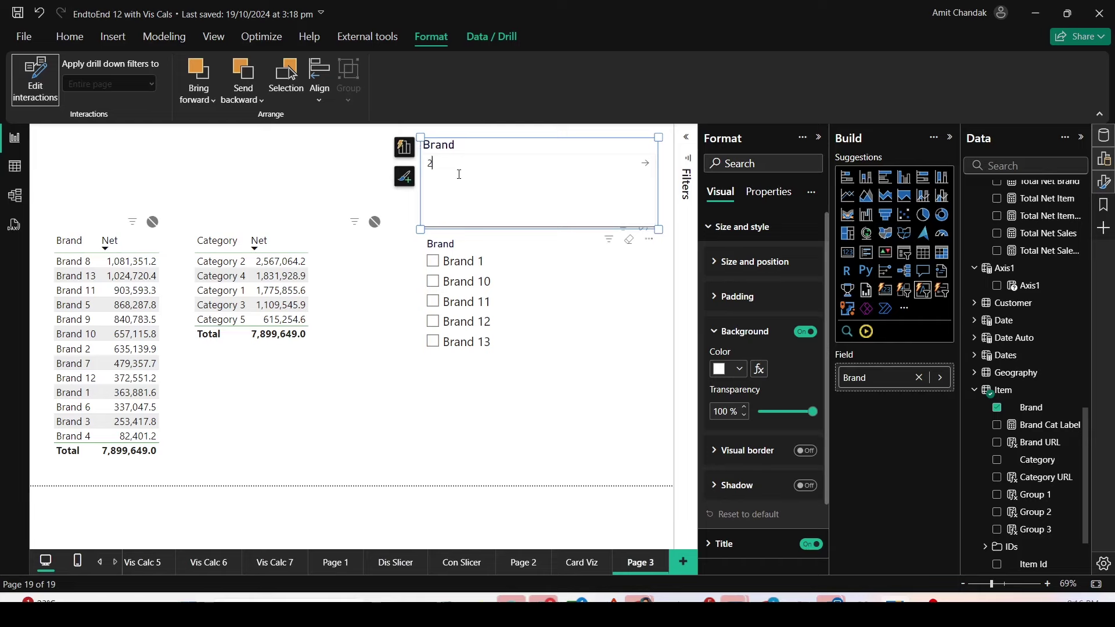
Apply keyword 2, narrowing the Brand list to Brand 12 and Brand 2, and test Brand 12
text(2)
click(544, 317)
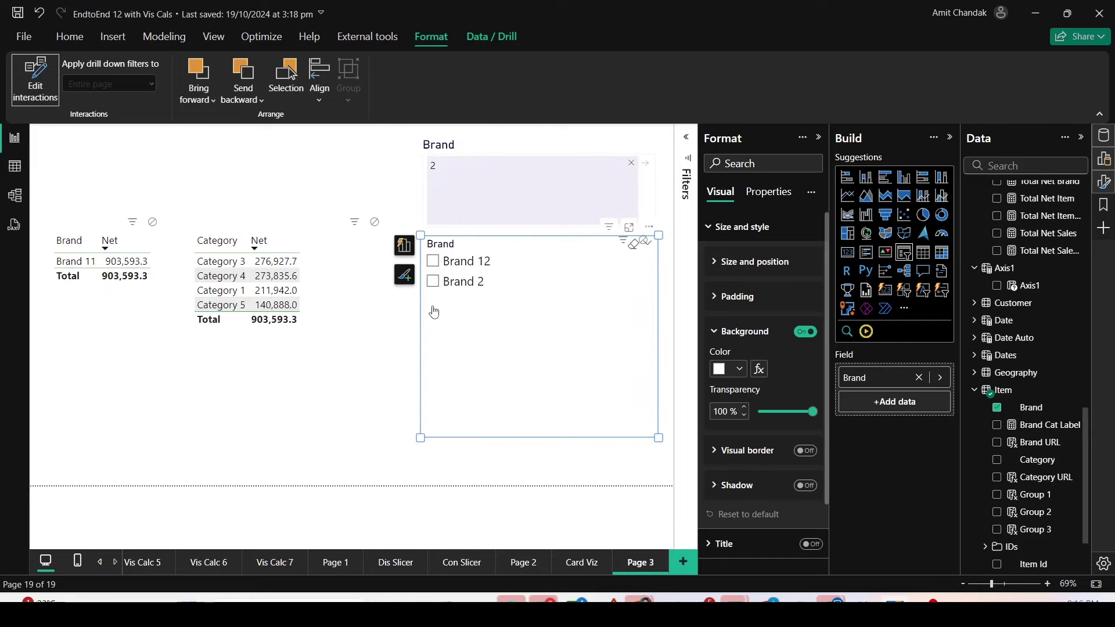
click(435, 266)
click(435, 266)
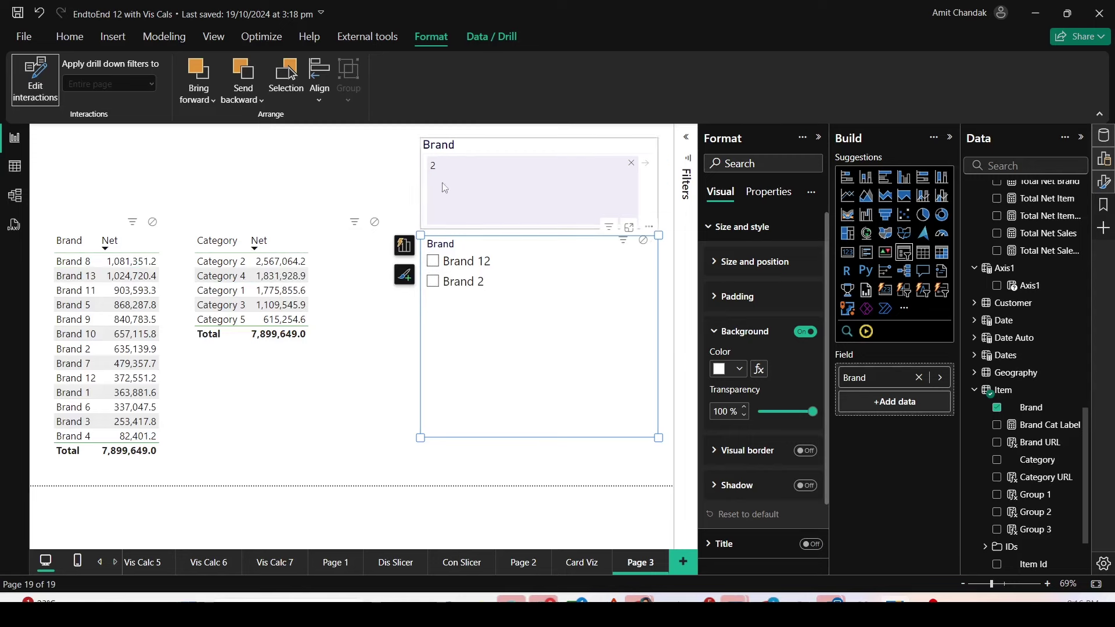
Switch the list slicer selection between Brand 2 and Brand 12 repeatedly, then clear it
click(433, 281)
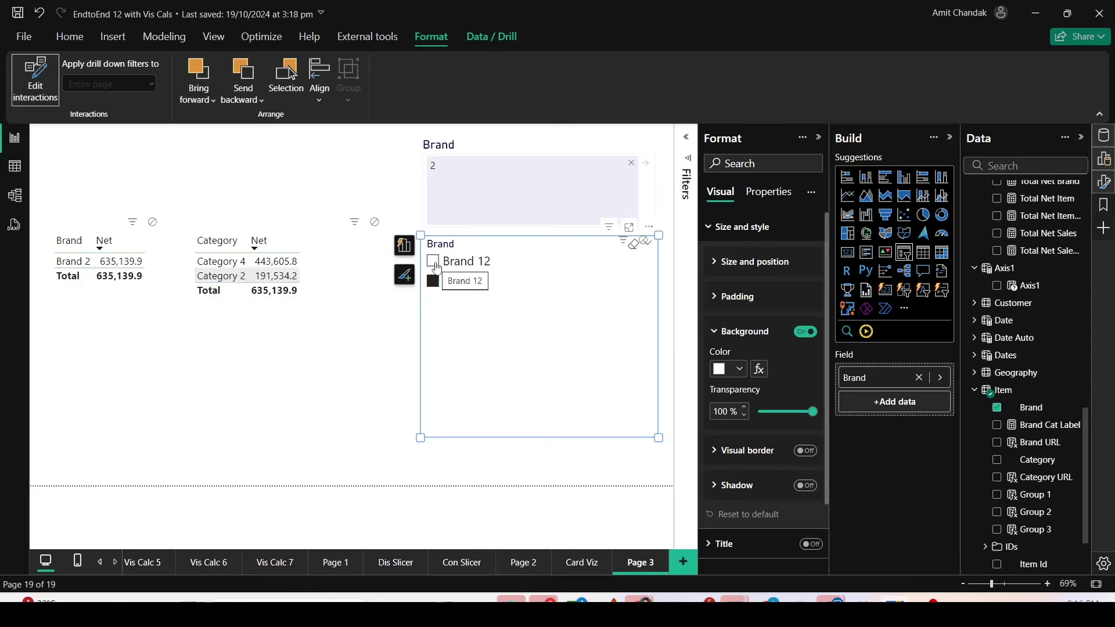
click(437, 267)
click(437, 267)
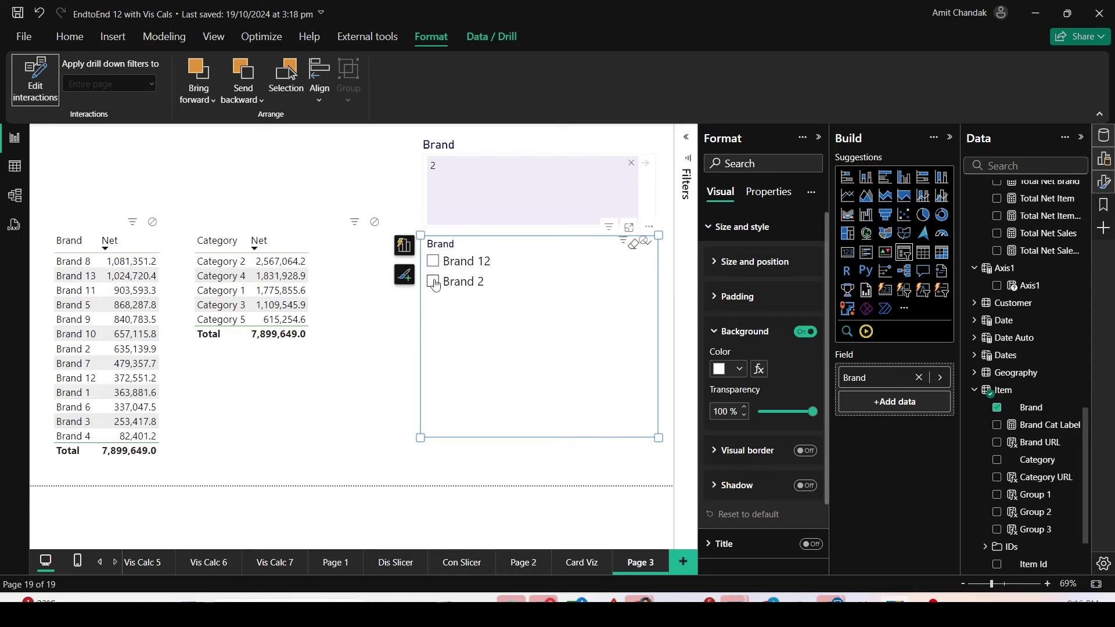
click(434, 281)
click(437, 266)
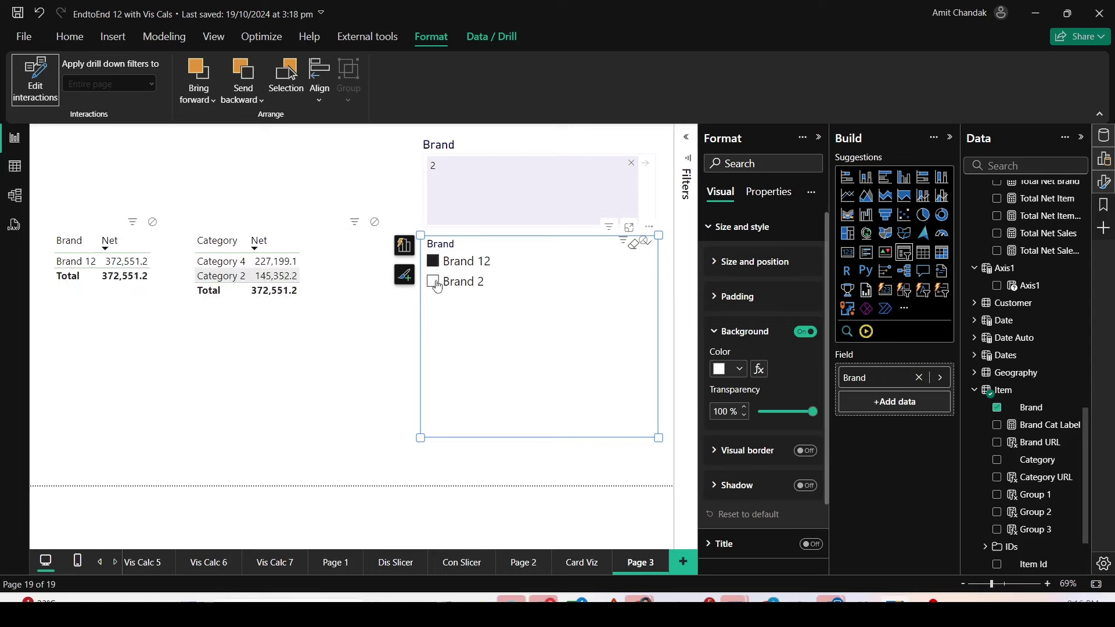
click(434, 281)
click(436, 266)
click(434, 281)
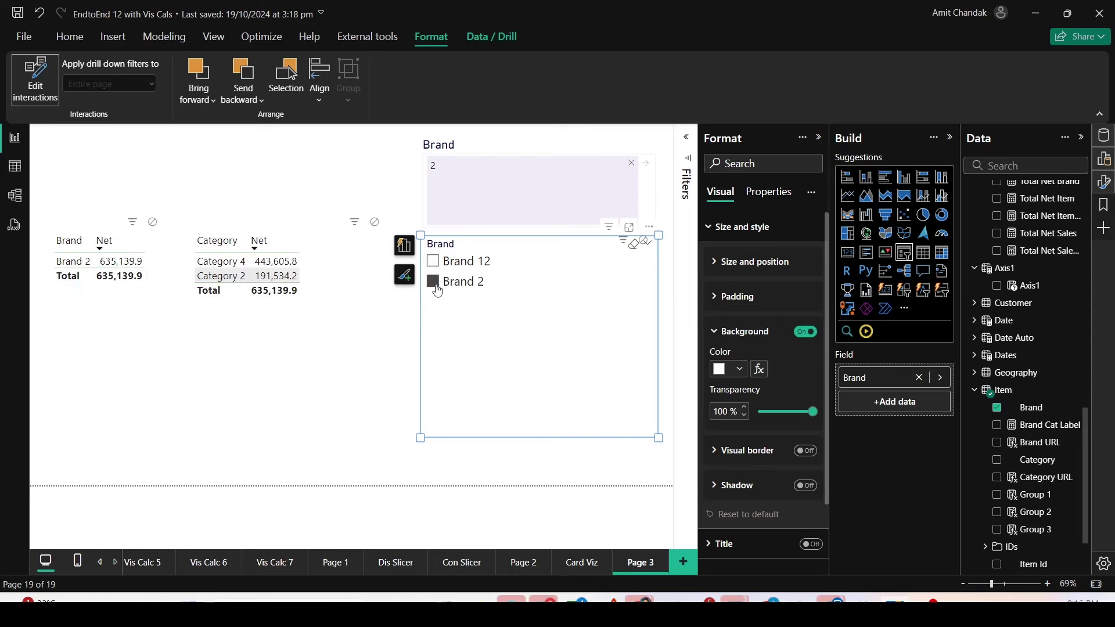
click(434, 281)
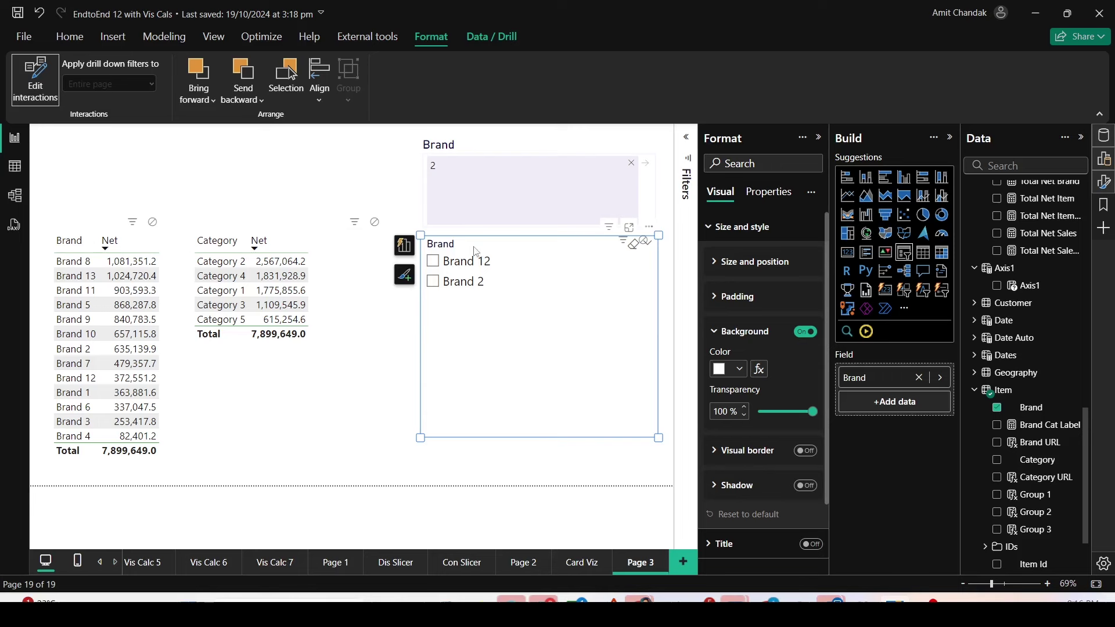
click(466, 170)
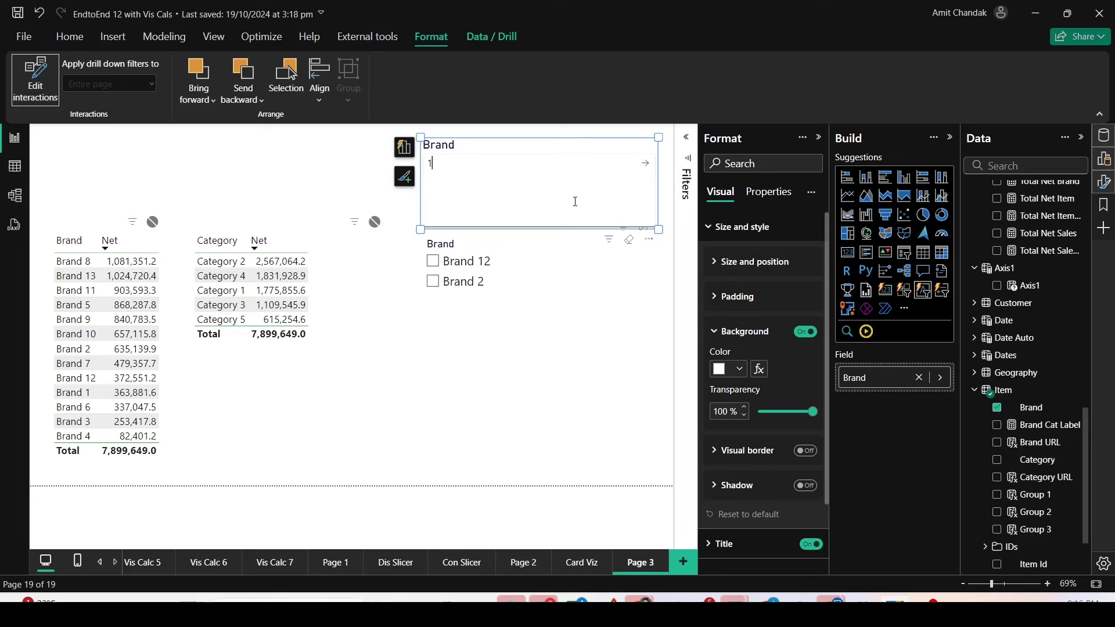
Filter the text slicer by keyword 1 and select Brand 10 and Brand 11 in the Brand list
key(Return)
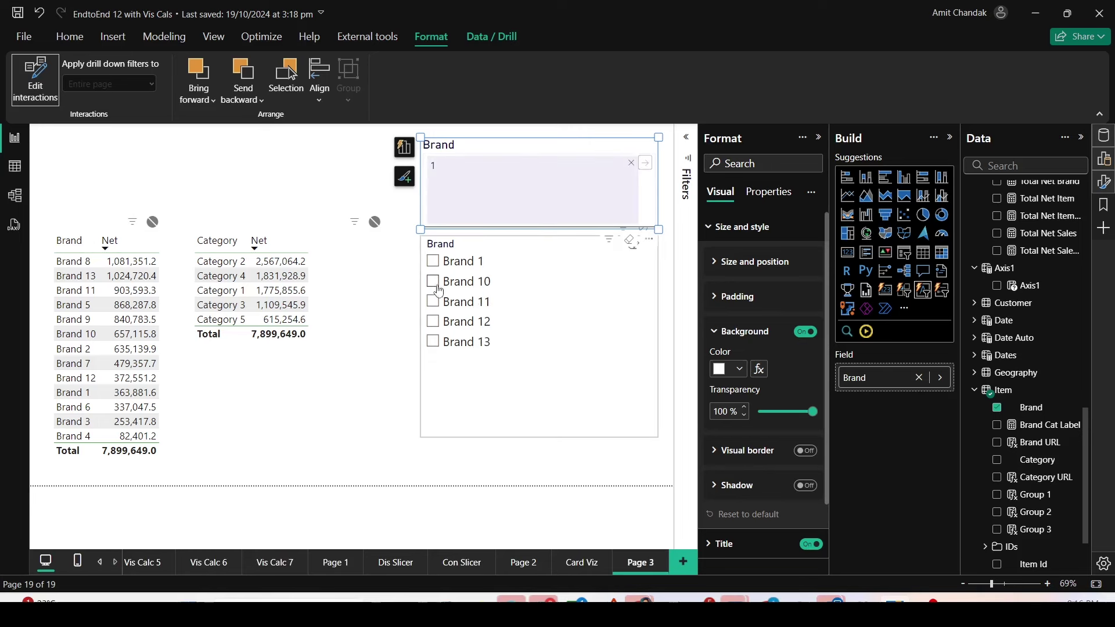
click(434, 283)
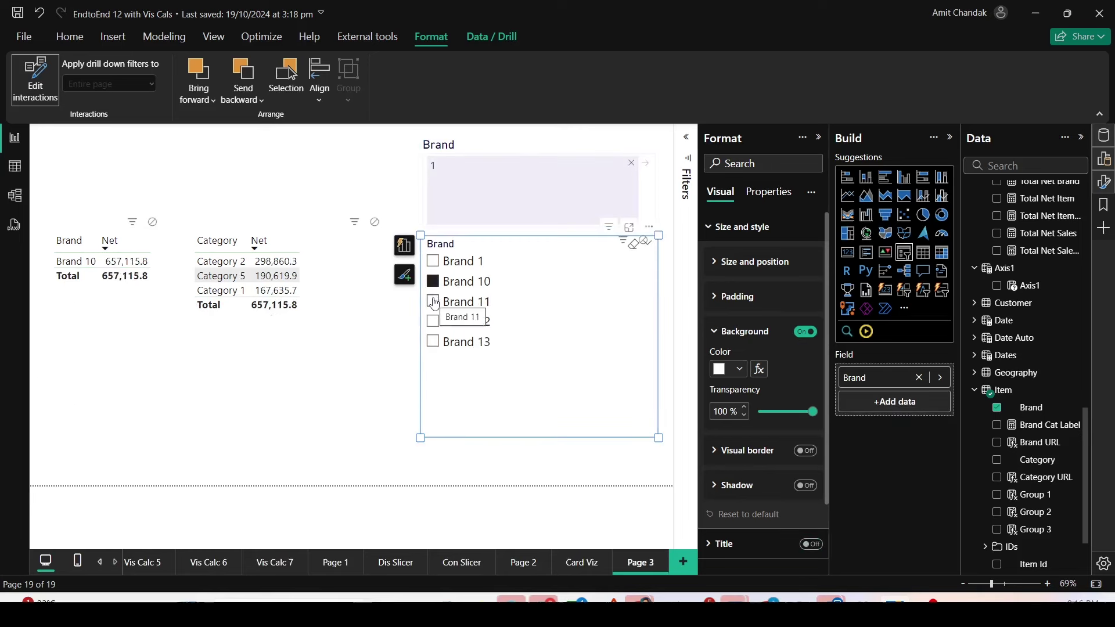
click(434, 302)
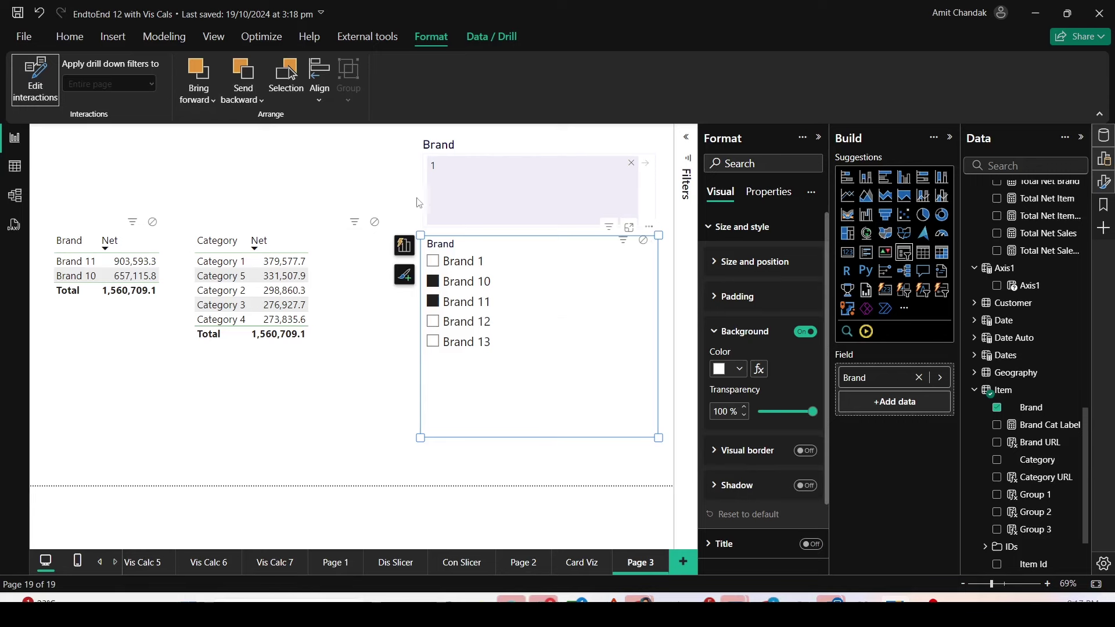
click(317, 187)
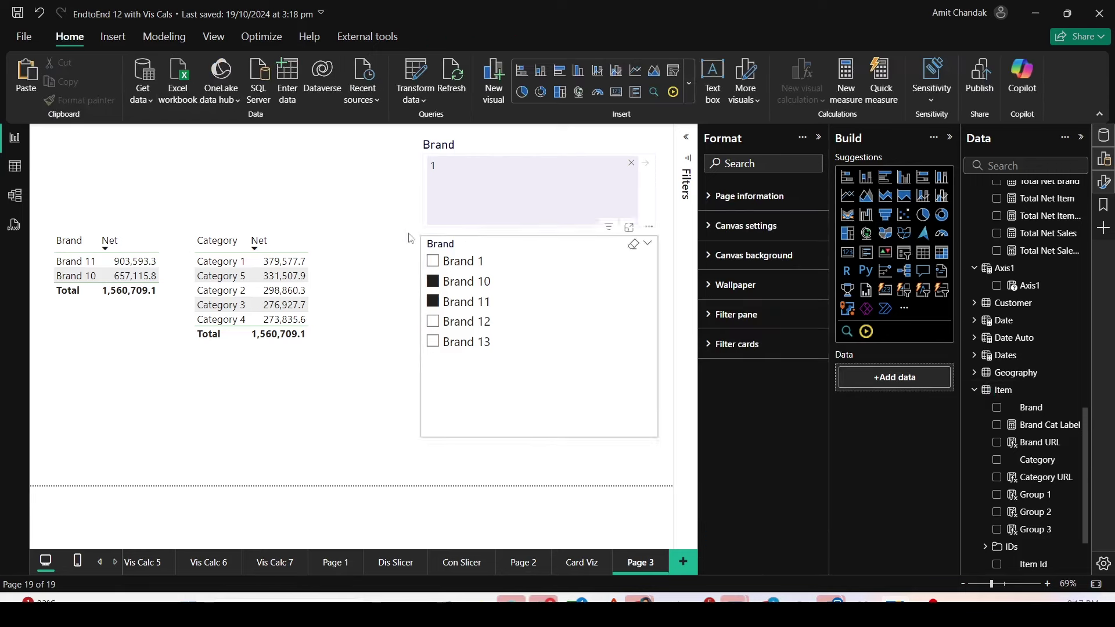
Swap the text slicer's field to Category and back to Brand to empty its keyword
click(537, 187)
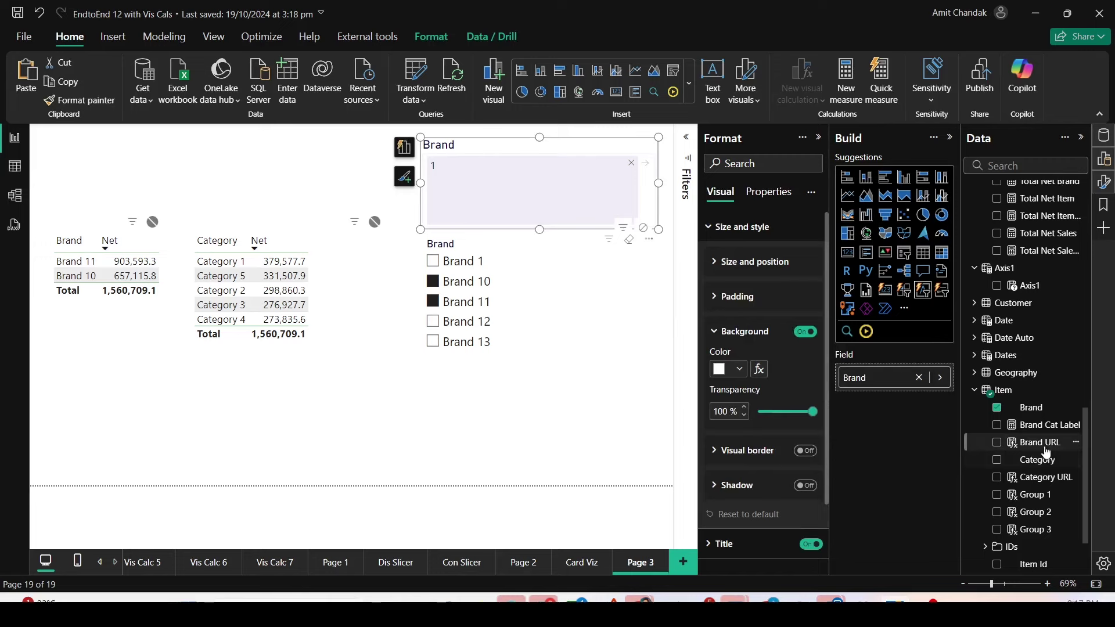
drag(1037, 460, 887, 381)
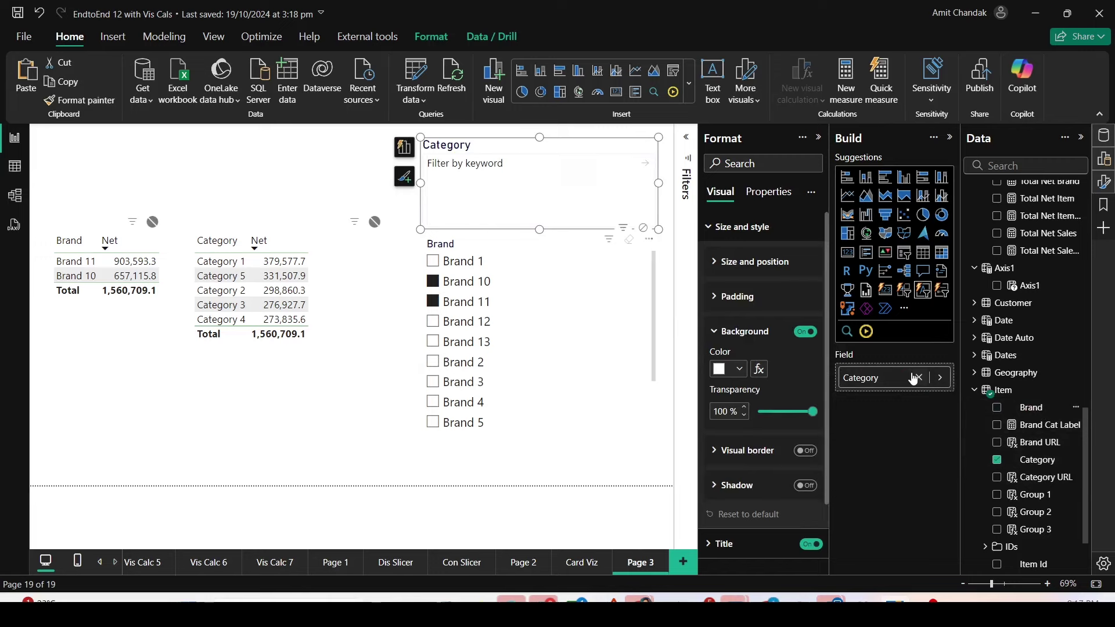
drag(1032, 407, 893, 365)
Show the Item table's rows in Table view
click(20, 173)
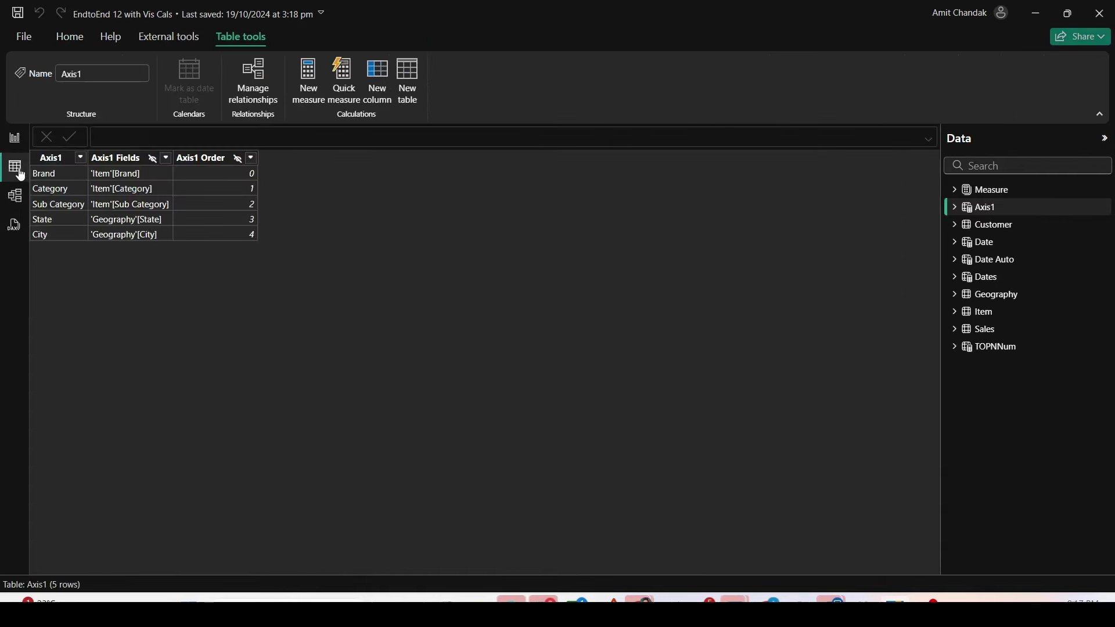
click(976, 312)
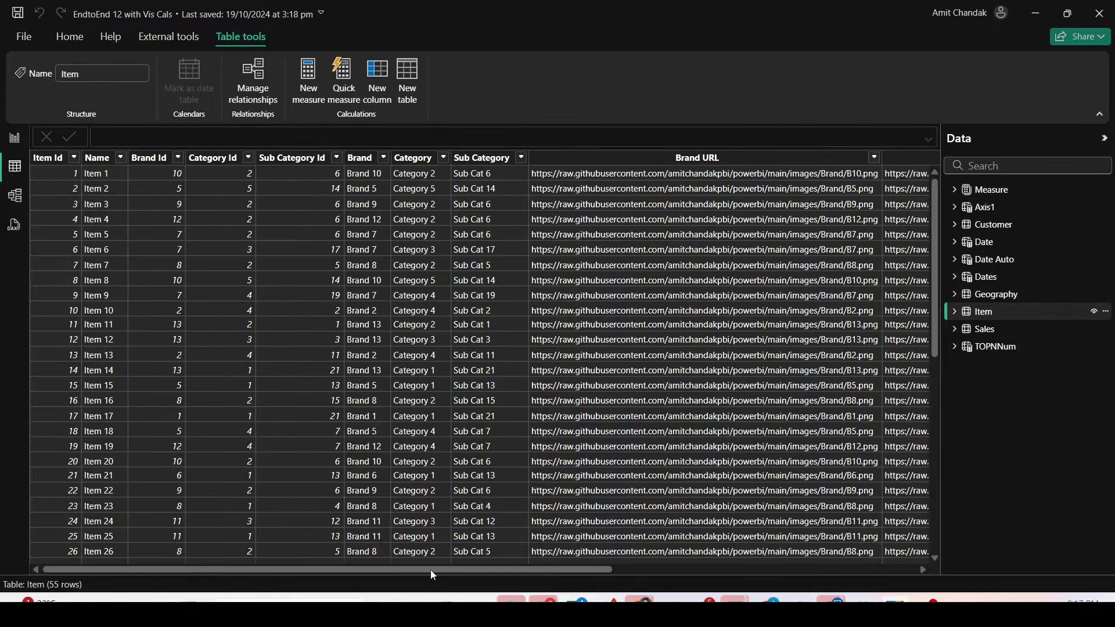
drag(431, 570, 755, 590)
click(893, 157)
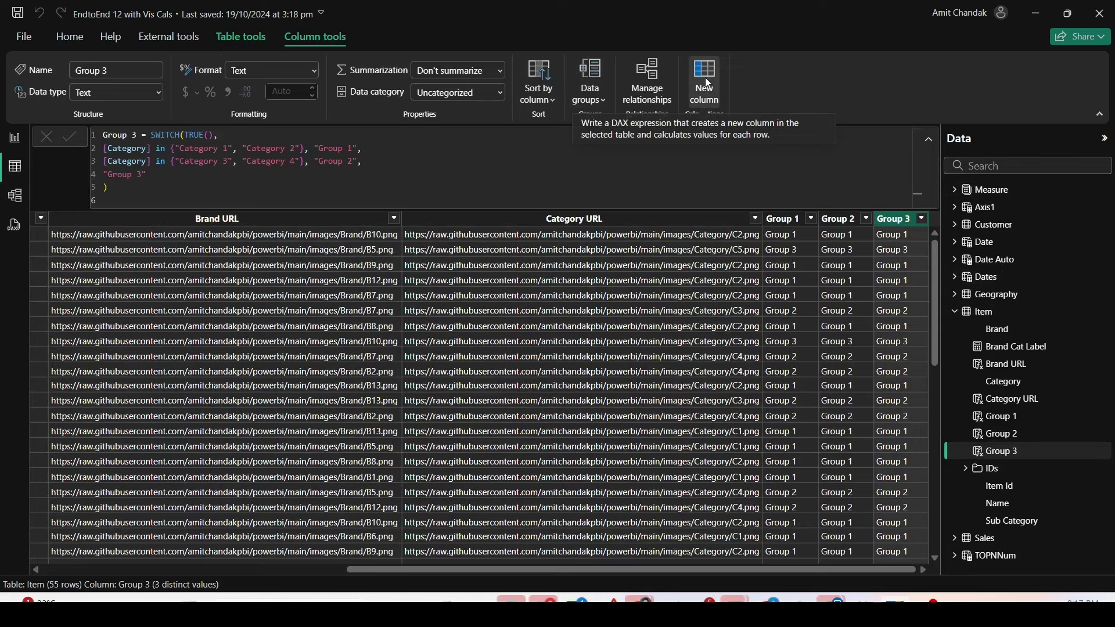
drag(278, 26, 347, 48)
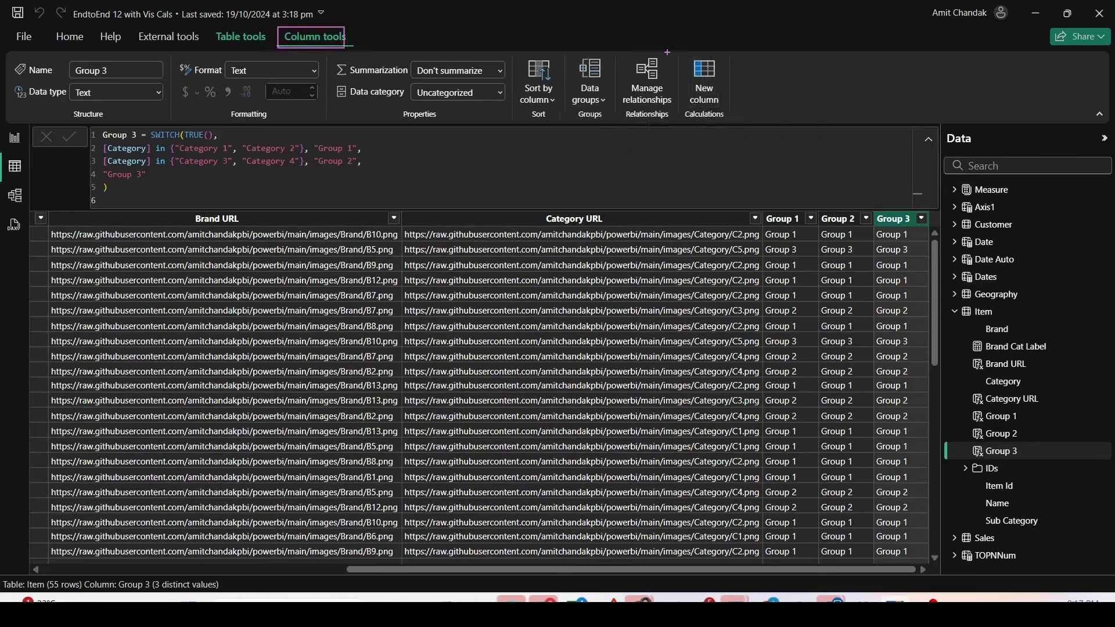
key(Escape)
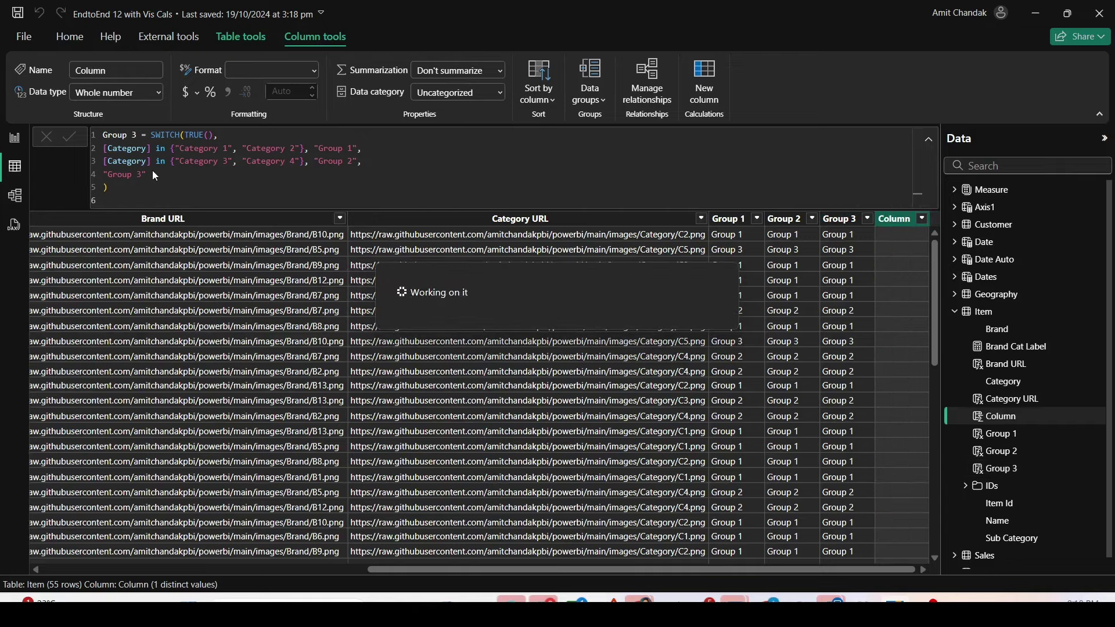
Create the column Appended Column = [Brand] & " " & [Category] & " " & [Name]
double_click(118, 136)
text(Apeended)
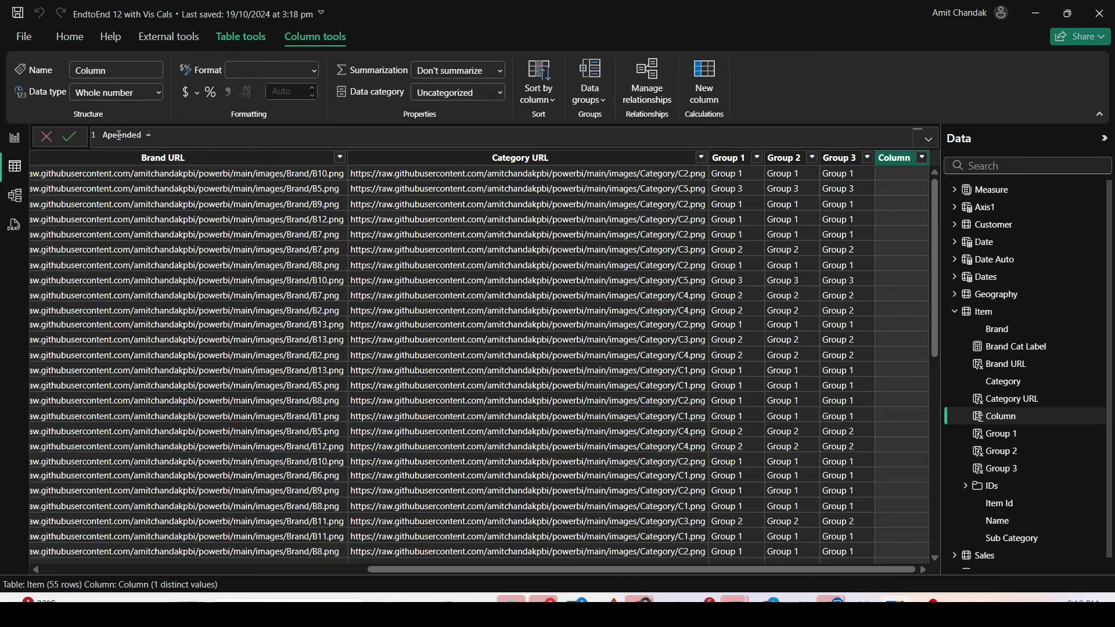
key(BackSpace)
key(BackSpace)
key(BackSpace)
key(BackSpace)
key(BackSpace)
key(BackSpace)
text(pended Column =  [br)
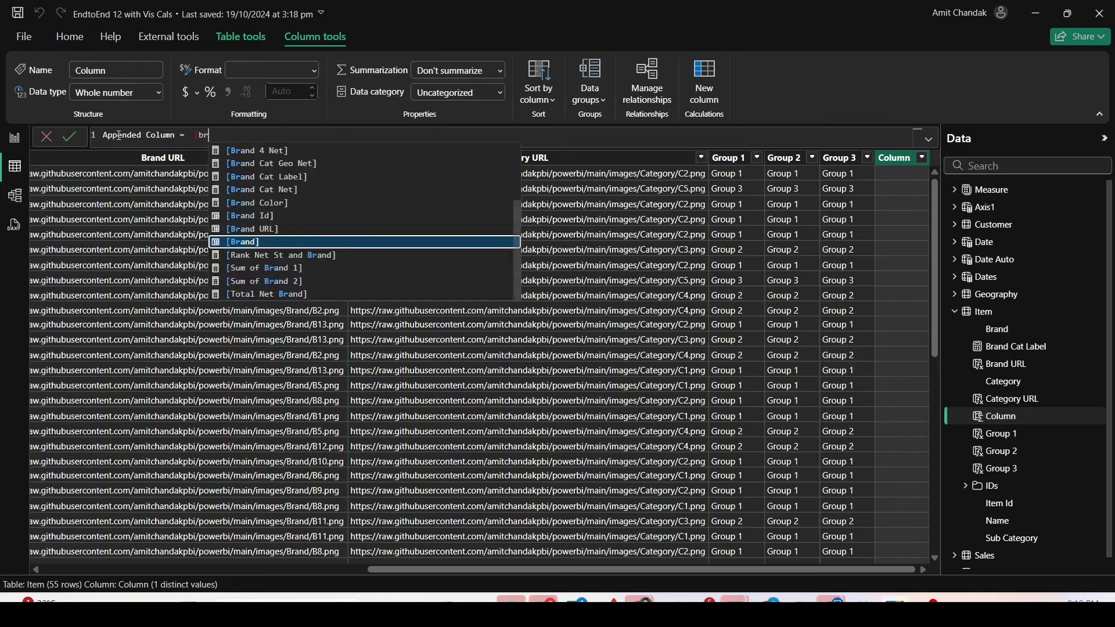
key(Tab)
text(& " ")
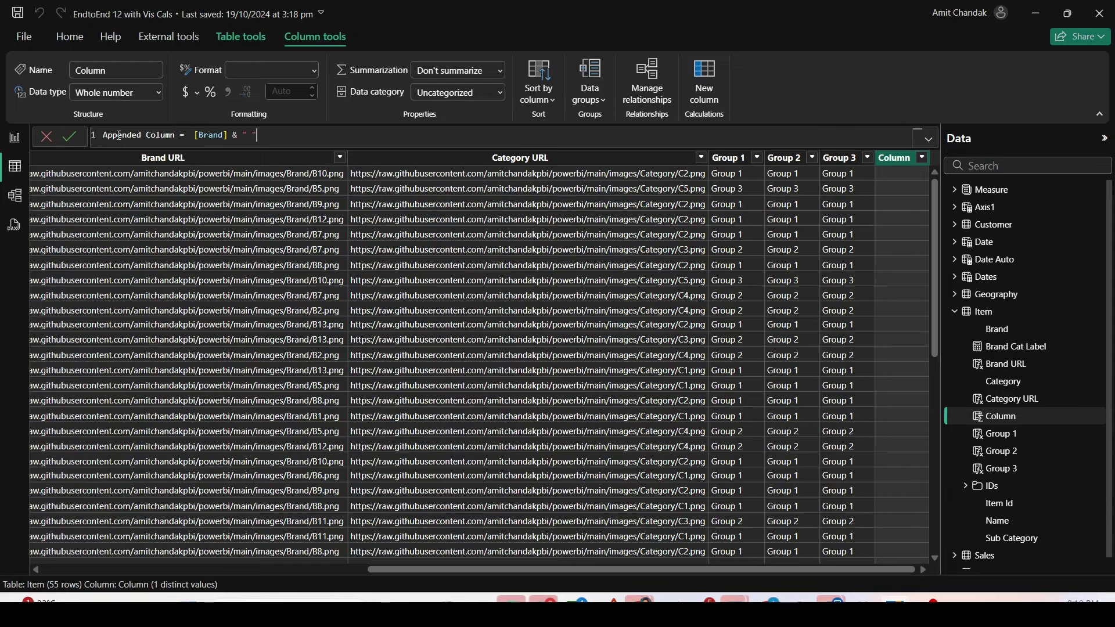
text( & [cat)
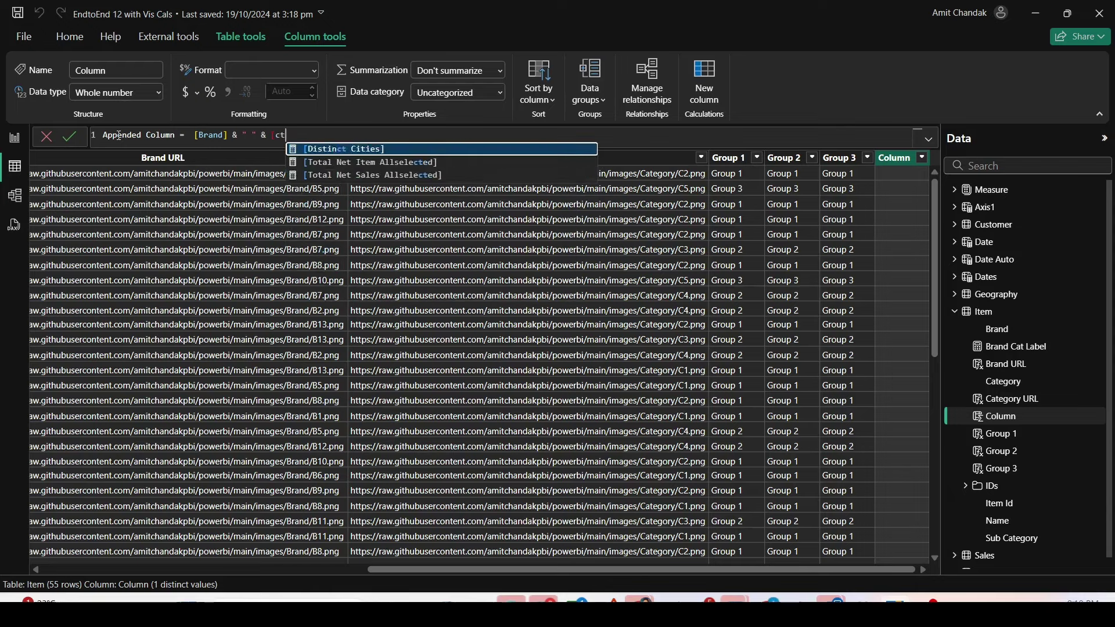
key(Tab)
text(& " ")
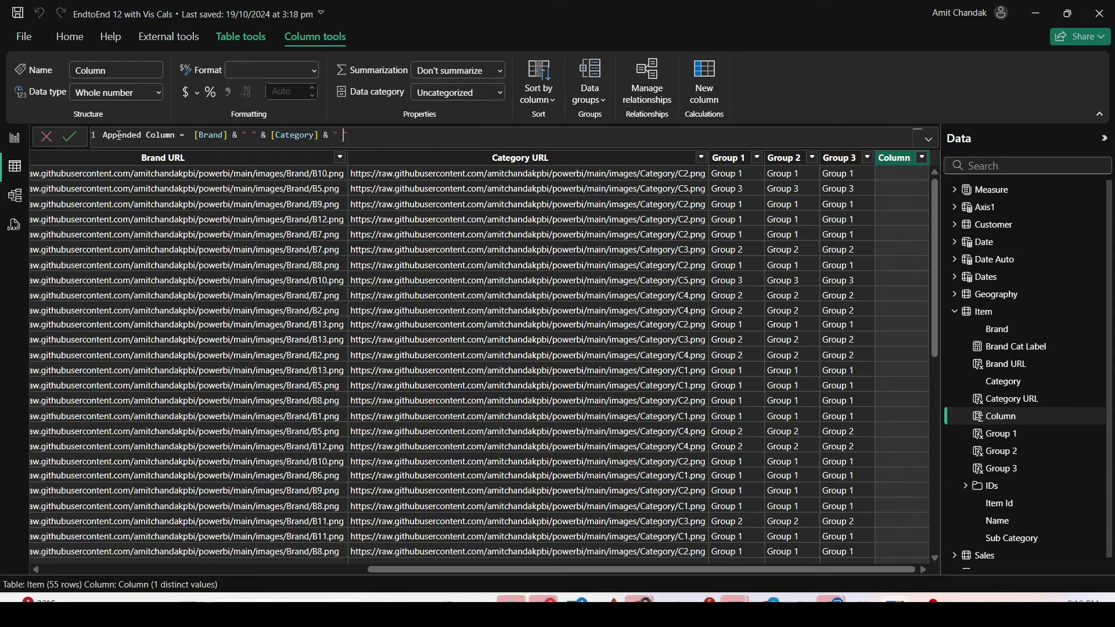
text( & [Na)
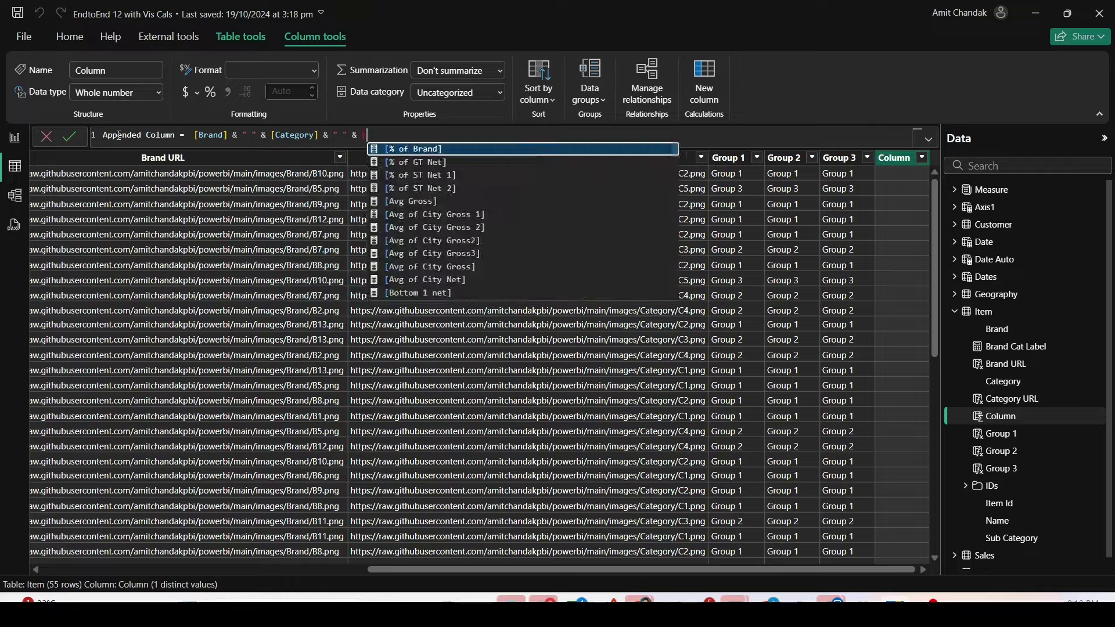
key(Tab)
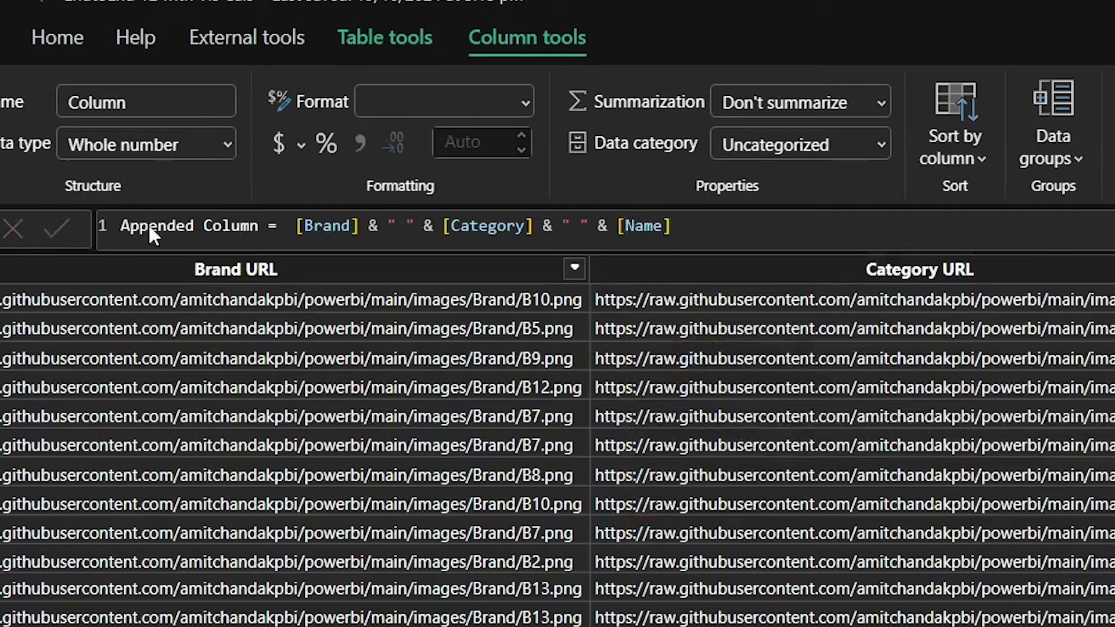
key(Return)
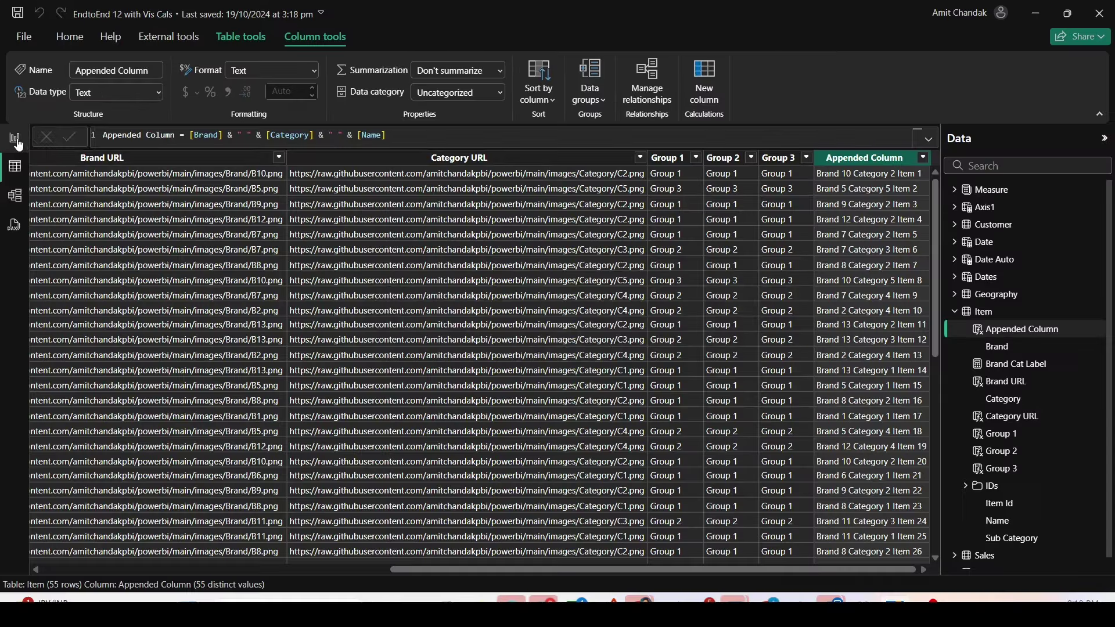
Switch the text slicer's field to Appended Column and keep only Brand 11 selected
click(15, 138)
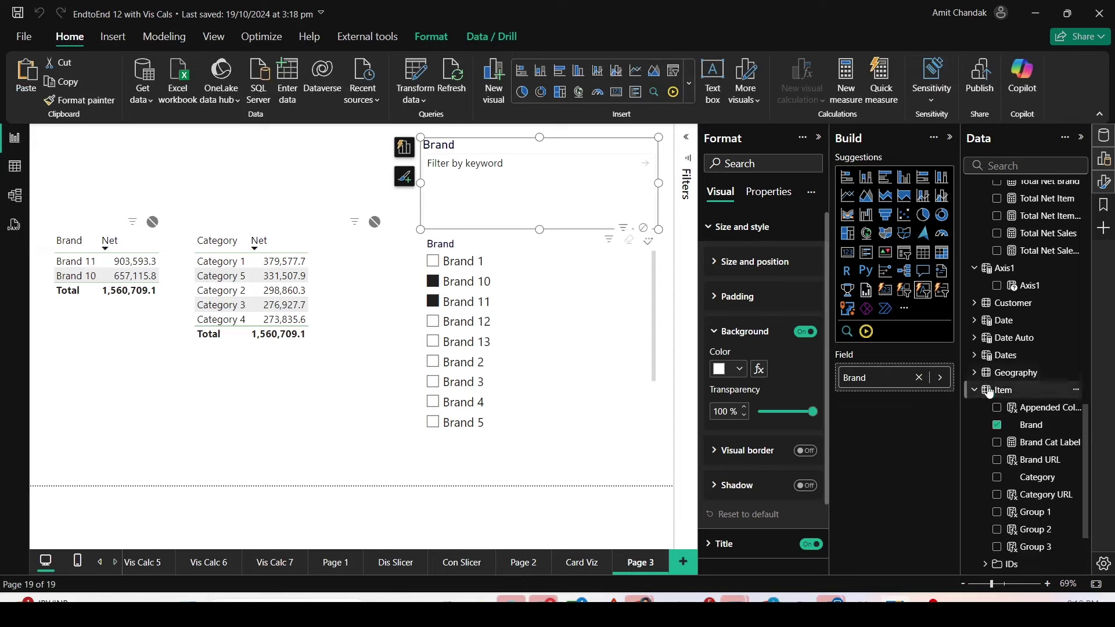
scroll(1025, 464, down, 3)
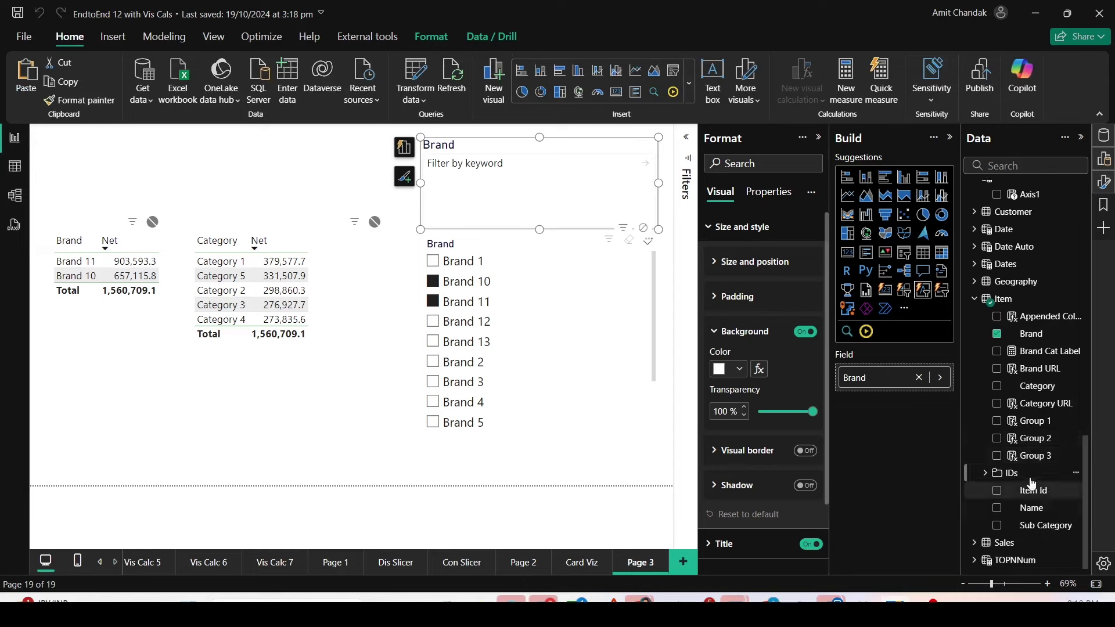
drag(1039, 316, 895, 378)
click(434, 308)
click(433, 302)
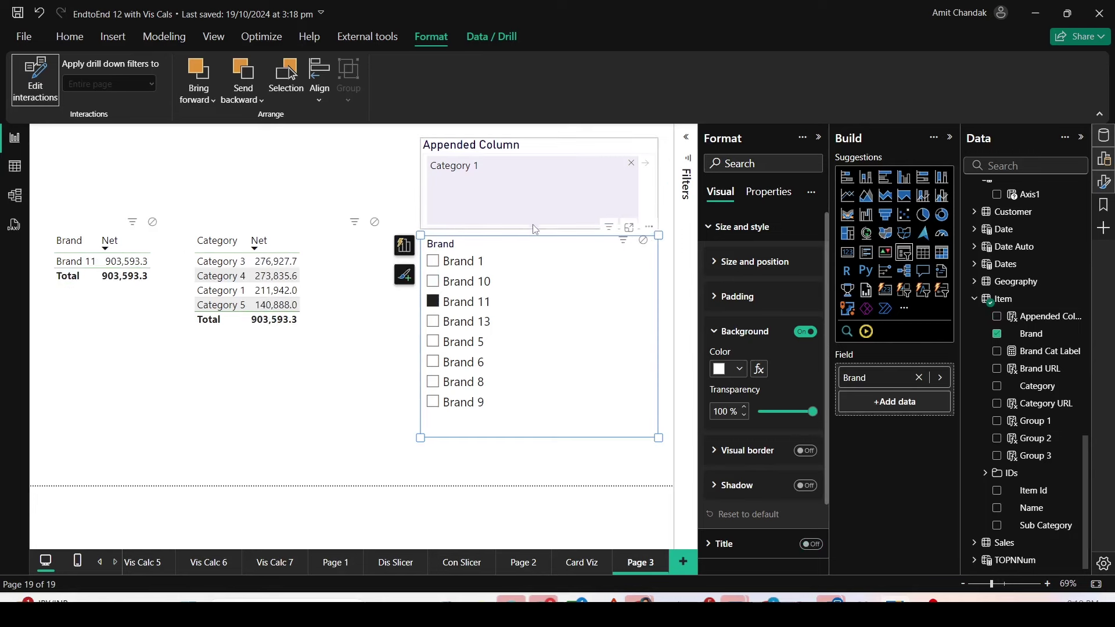
Set the Appended Column text slicer to filter both the Category and Brand tables
click(530, 195)
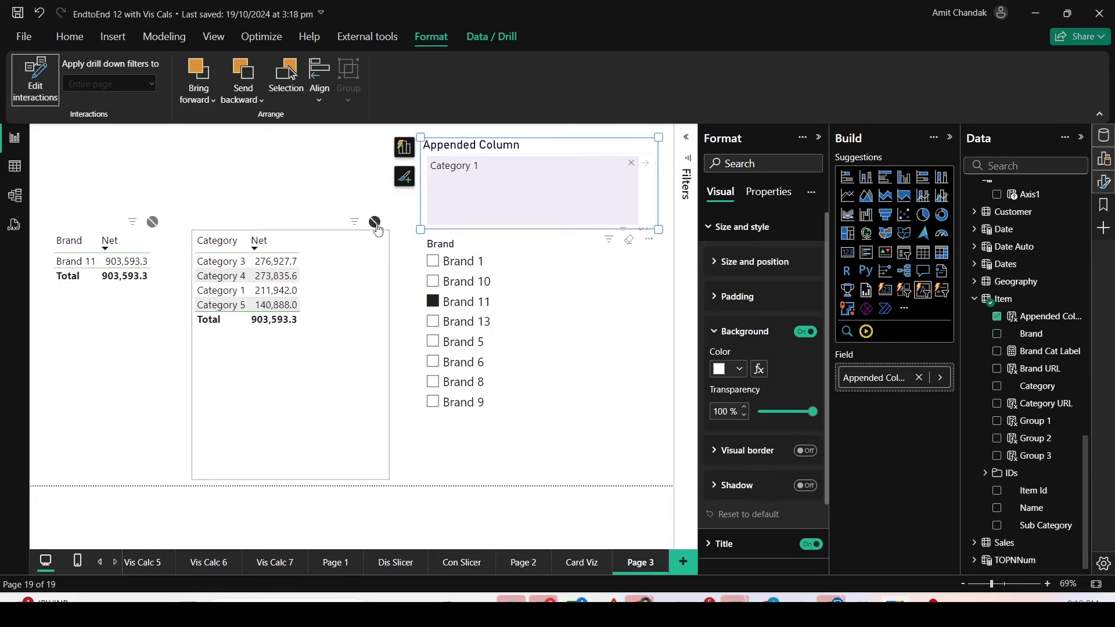
click(355, 224)
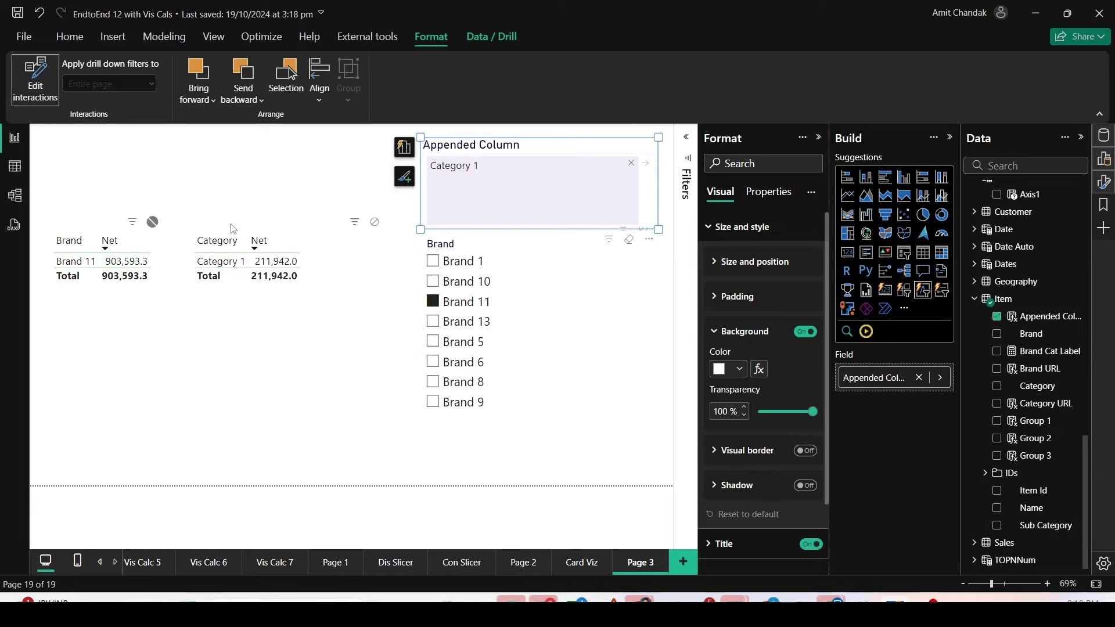
click(133, 224)
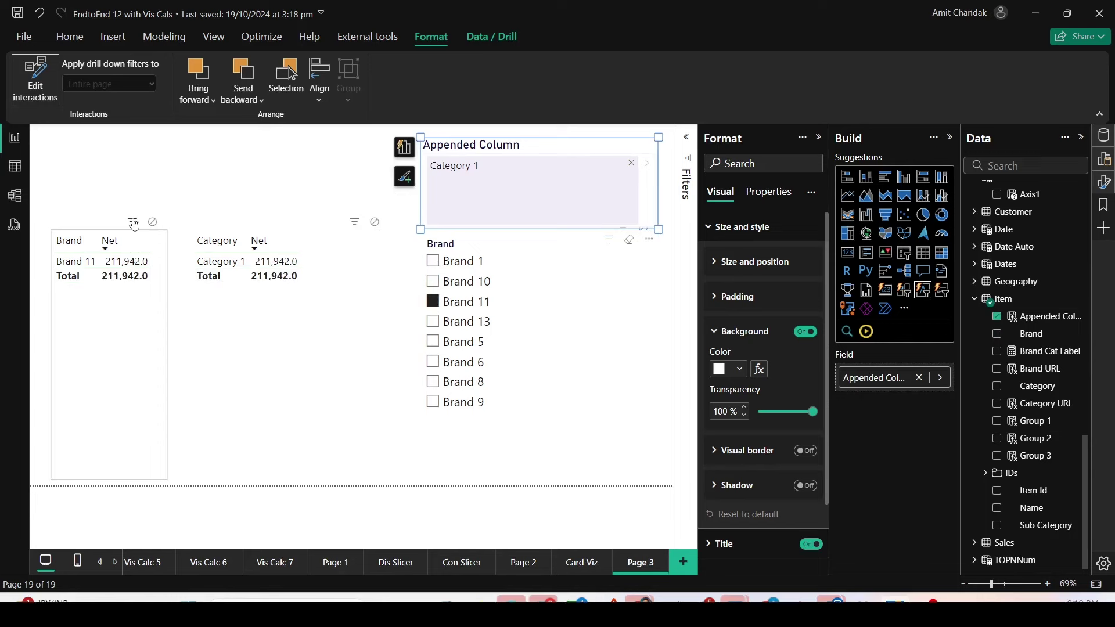
click(475, 168)
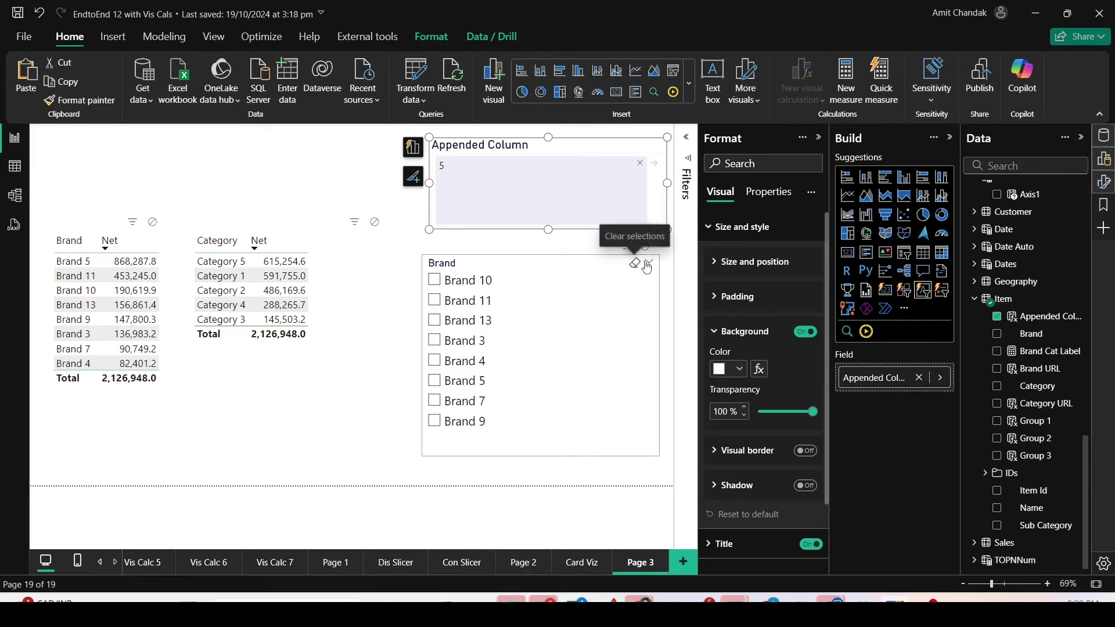
Remove the Brand list slicer from the report page
drag(655, 258, 655, 288)
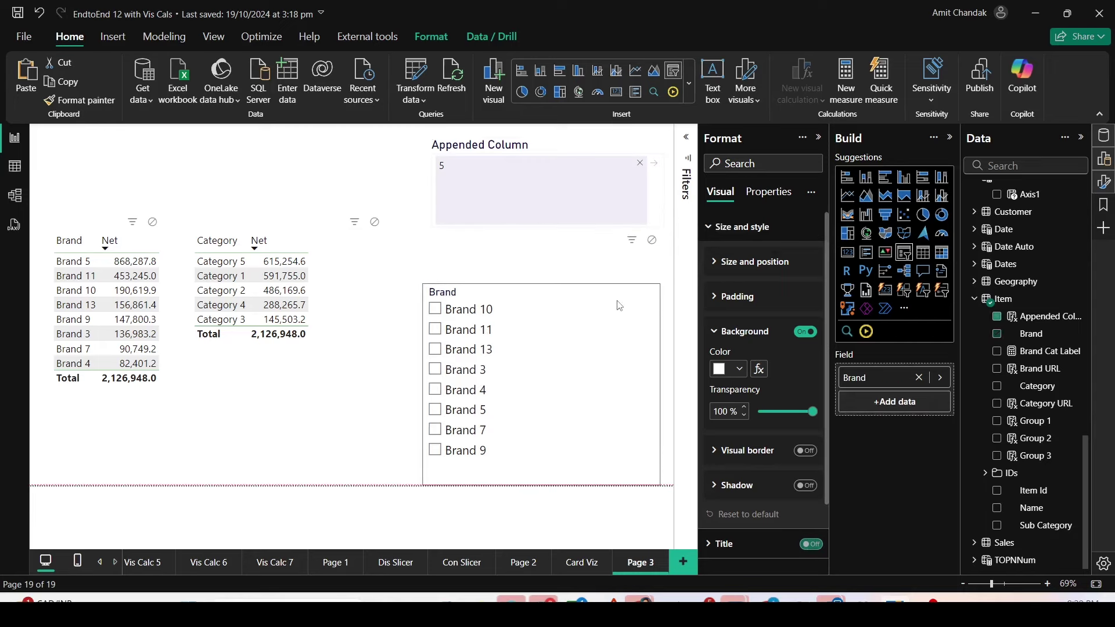
click(651, 275)
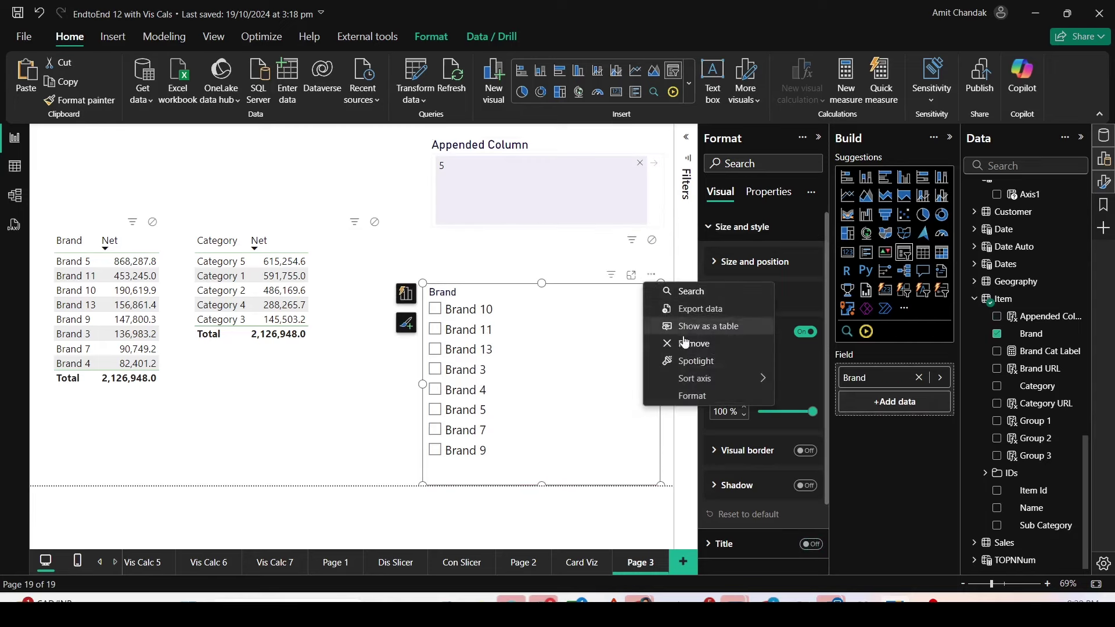
click(687, 344)
Filter the Appended Column text slicer by keyword 10
click(460, 173)
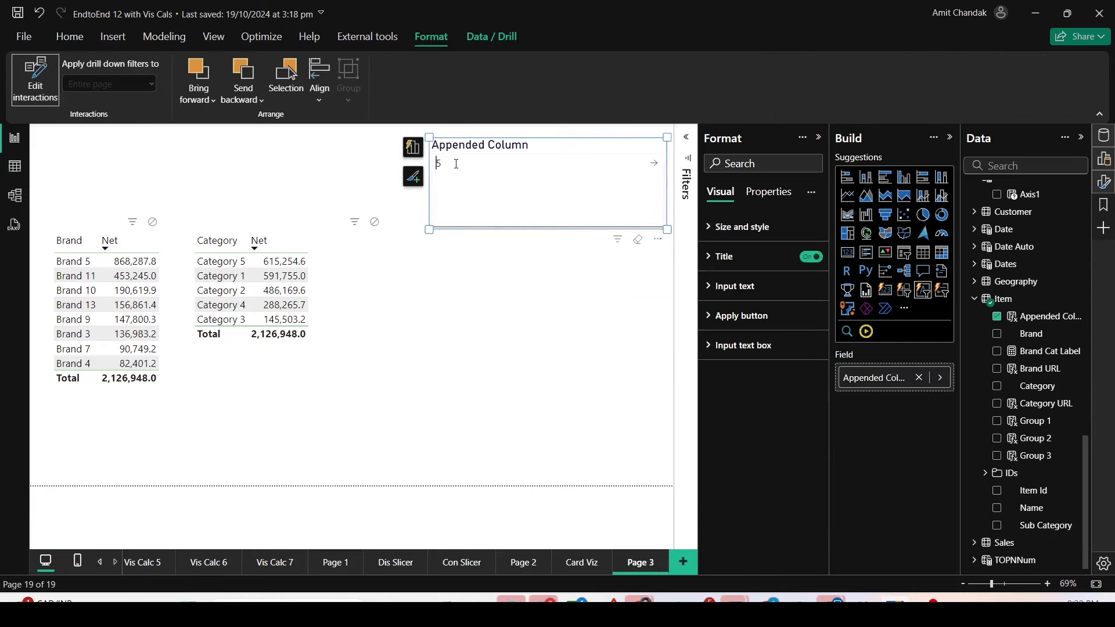
drag(461, 164, 439, 168)
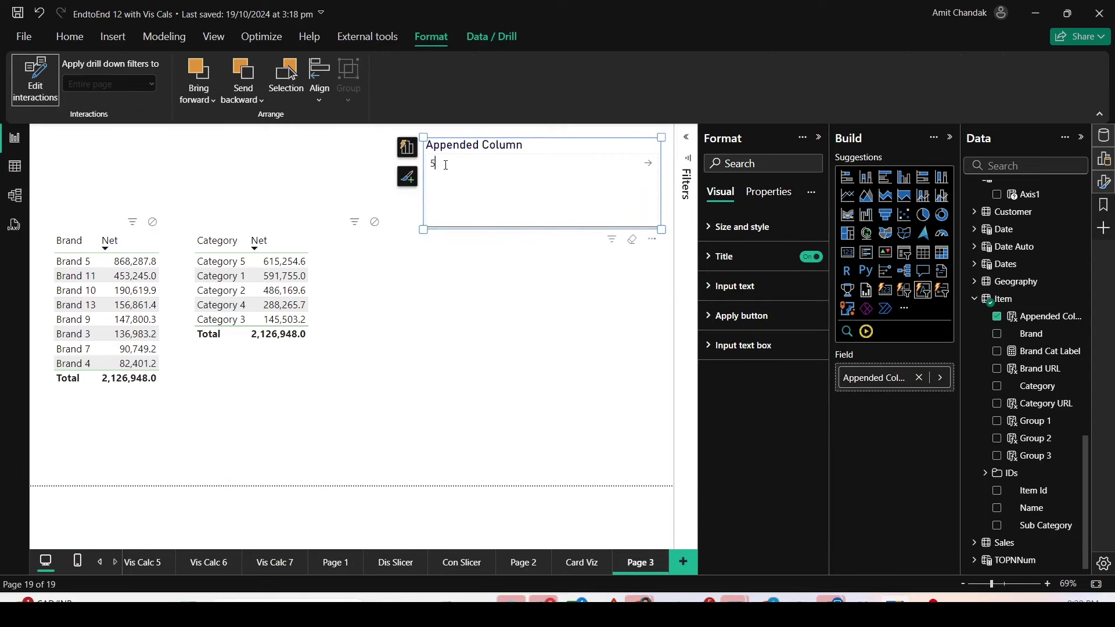
text(10)
key(Return)
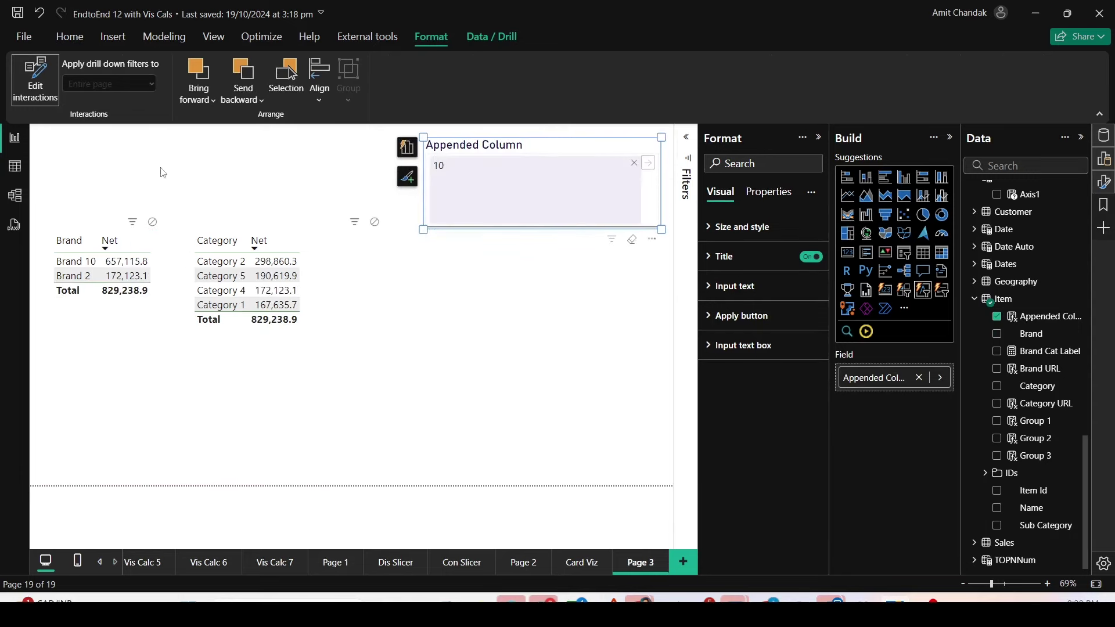
click(67, 291)
drag(68, 263, 68, 278)
Add a table visual of Item Name to the canvas, undoing and redoing it once
drag(1023, 508, 488, 291)
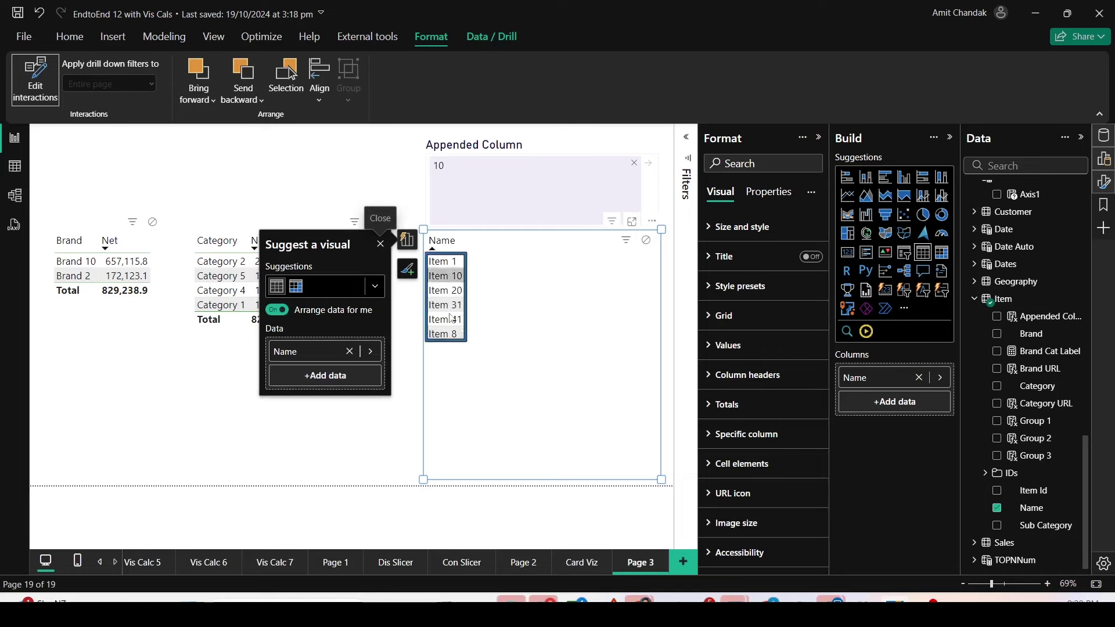
key(ctrl+z)
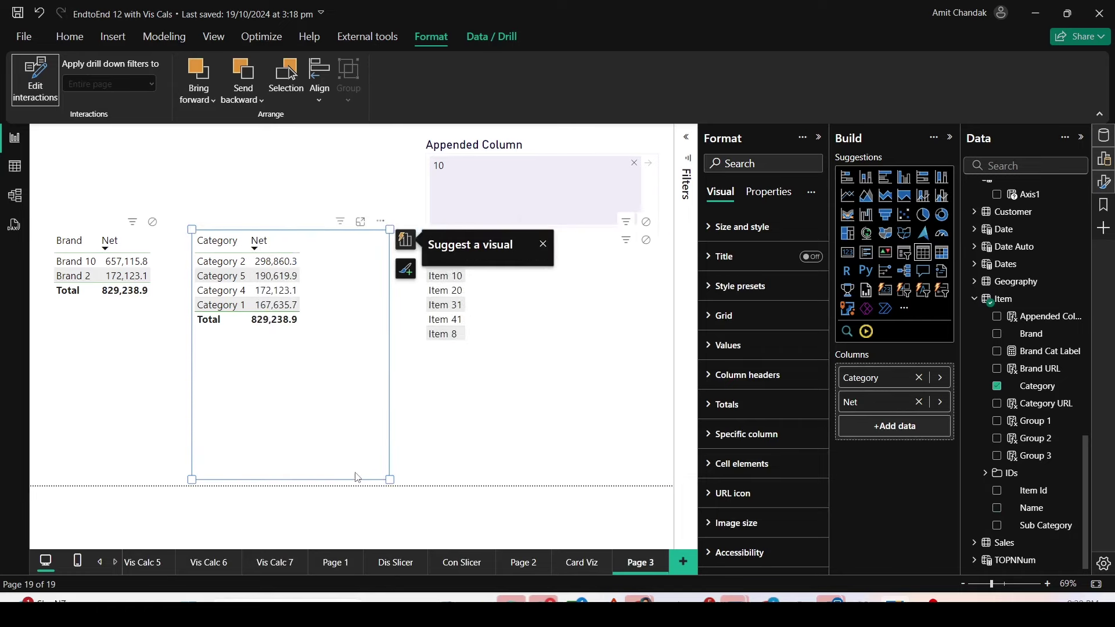
key(ctrl+y)
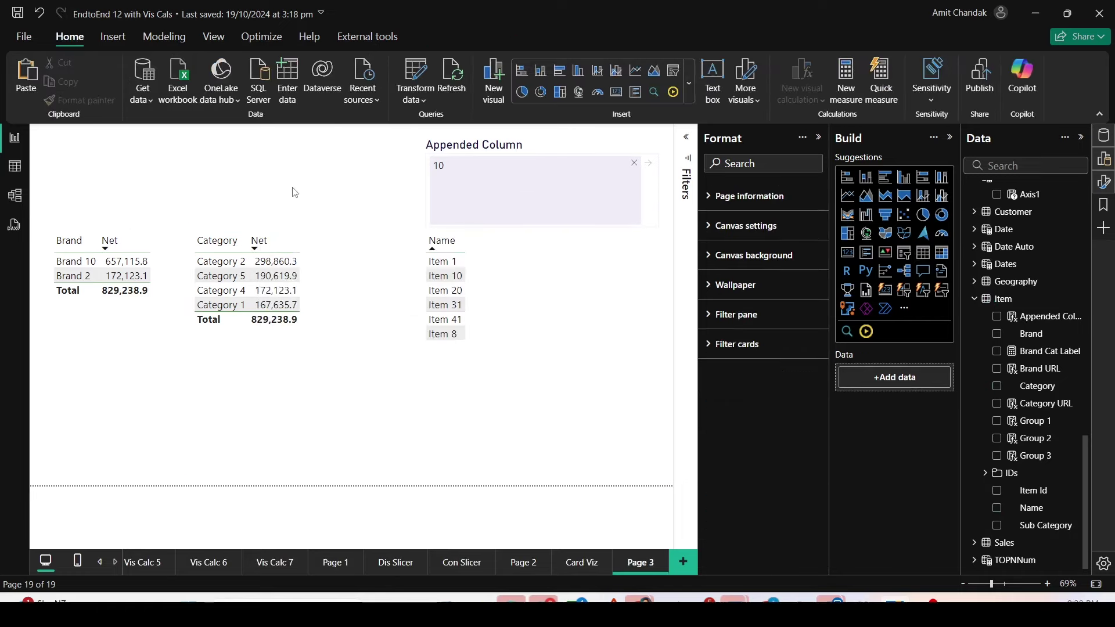